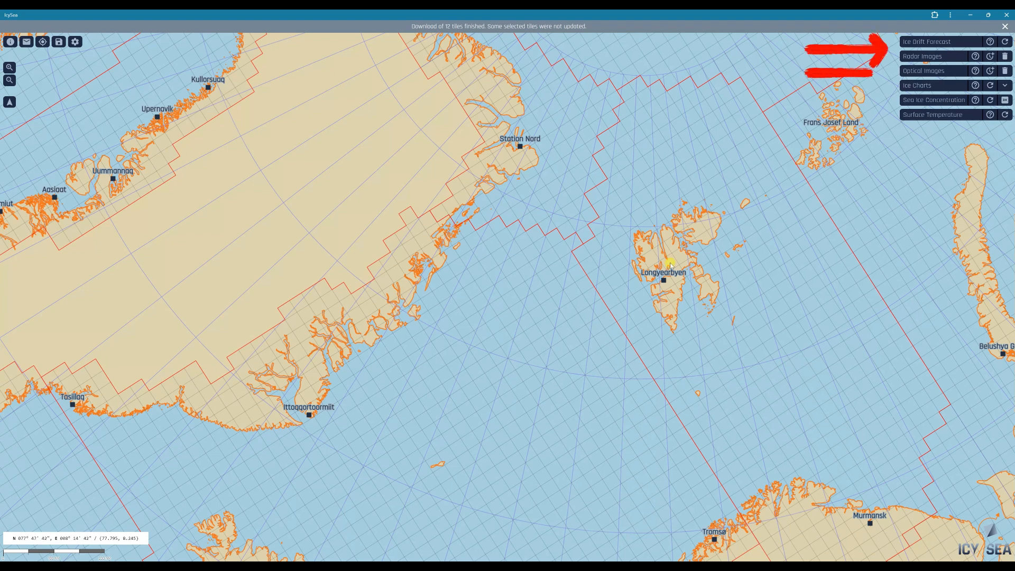
- Update the Surface Temperature and Sea Ice Concentration data and display both layers on the map
{"action": "left_click", "coordinate": [1006, 115]}
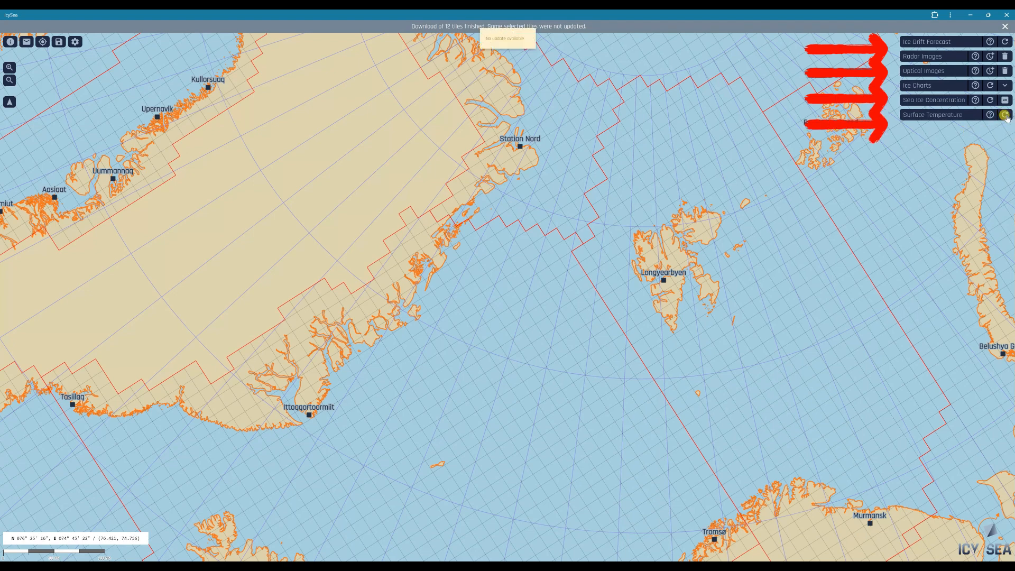
{"action": "left_click", "coordinate": [949, 115]}
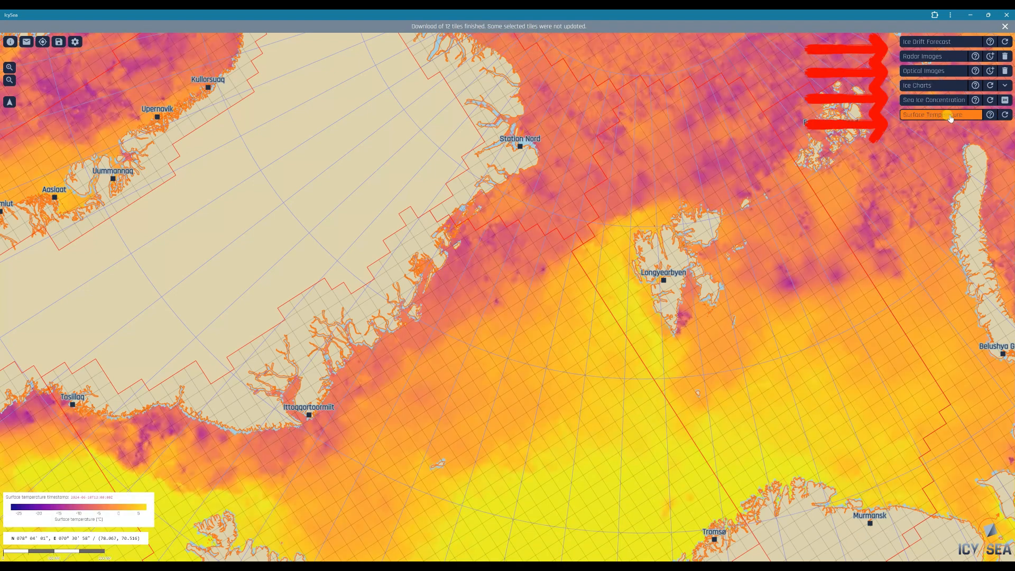
{"action": "left_click", "coordinate": [945, 101]}
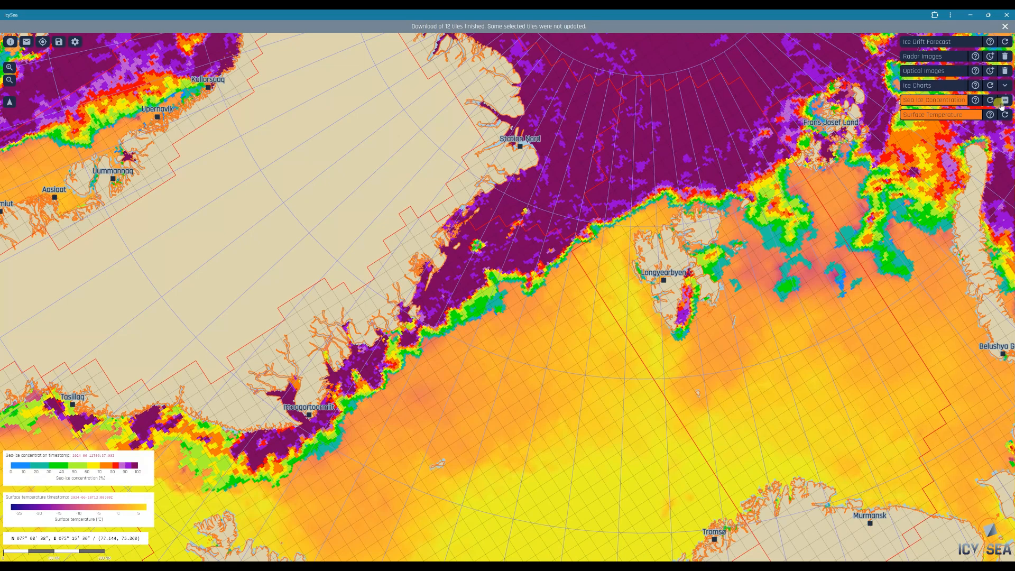
{"action": "left_click", "coordinate": [989, 101]}
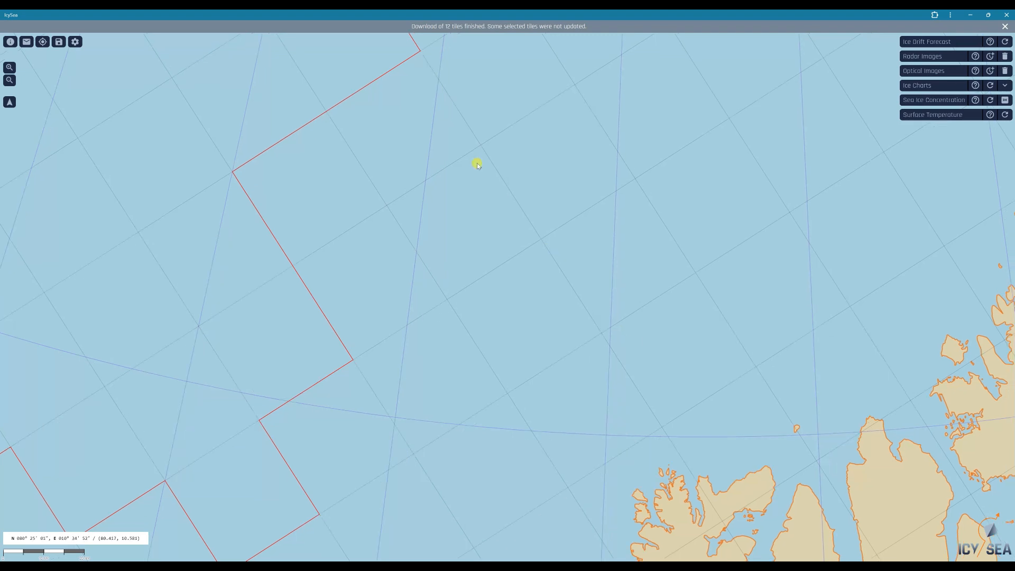
- Examine Svalbard and the surrounding waters on the map at several zoom levels
{"action": "left_click_drag", "start_coordinate": [506, 192], "coordinate": [469, 154]}
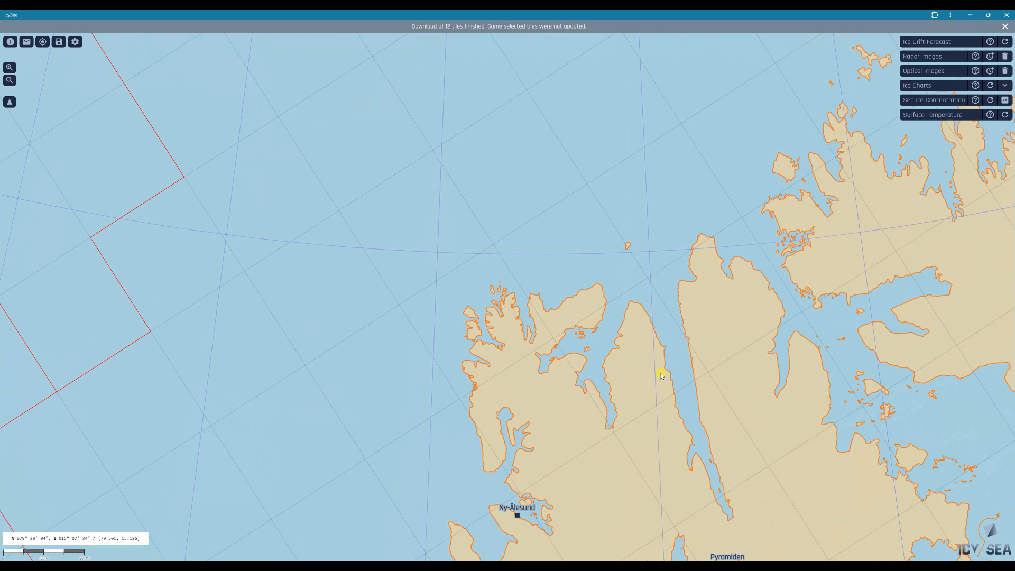
{"action": "left_click_drag", "start_coordinate": [658, 373], "coordinate": [492, 206]}
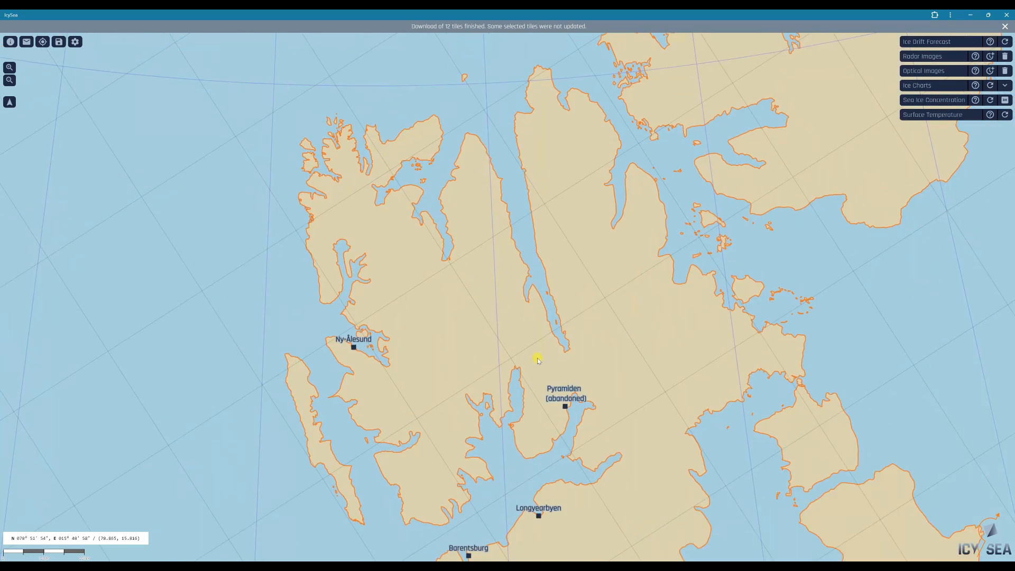
{"action": "scroll", "coordinate": [631, 245], "scroll_direction": "down", "scroll_amount": 2}
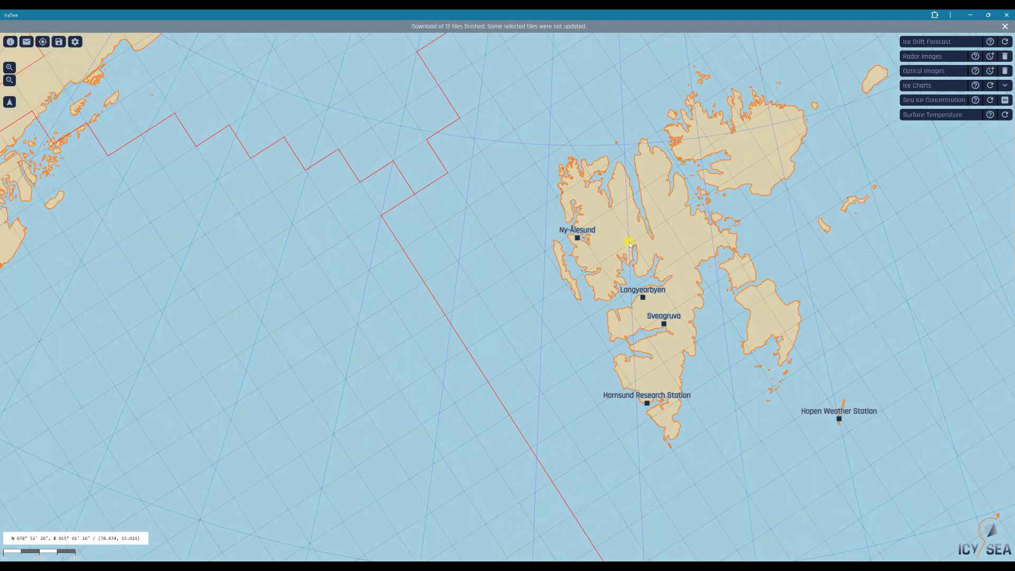
{"action": "scroll", "coordinate": [631, 245], "scroll_direction": "down", "scroll_amount": 3}
{"action": "left_click_drag", "start_coordinate": [527, 258], "coordinate": [565, 241]}
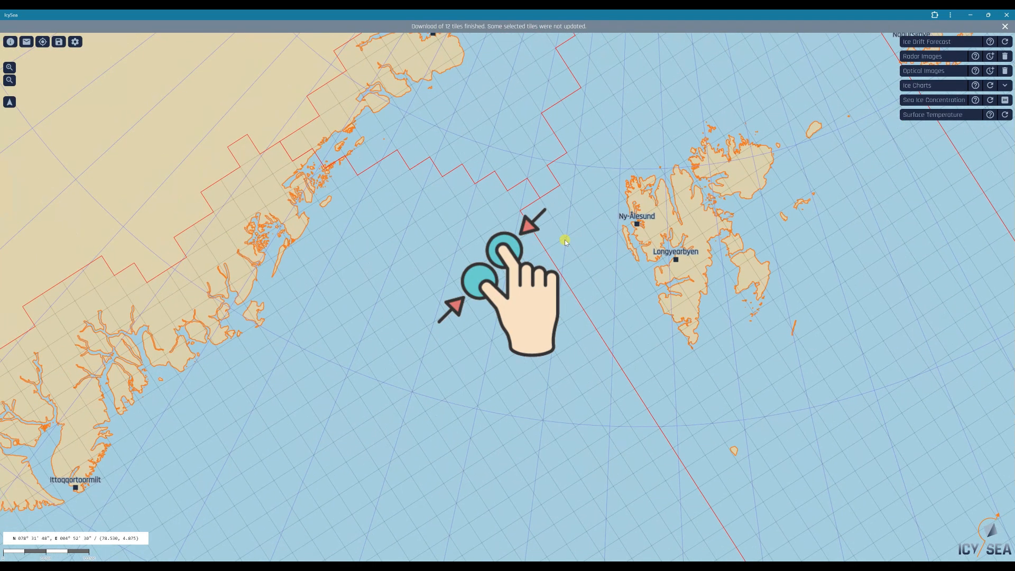
{"action": "scroll", "coordinate": [566, 242], "scroll_direction": "up", "scroll_amount": 3}
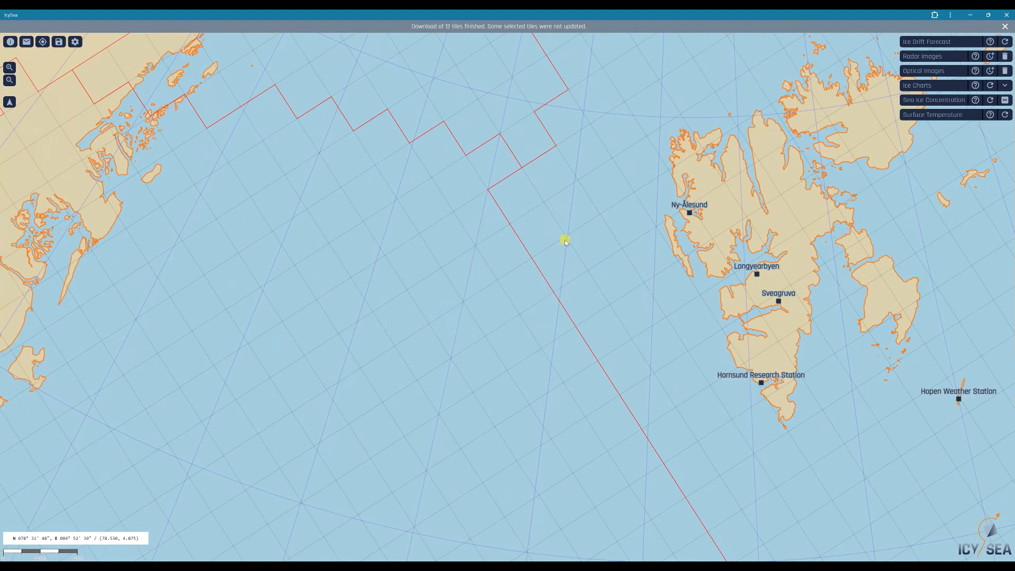
{"action": "left_click", "coordinate": [9, 67]}
{"action": "left_click", "coordinate": [9, 67]}
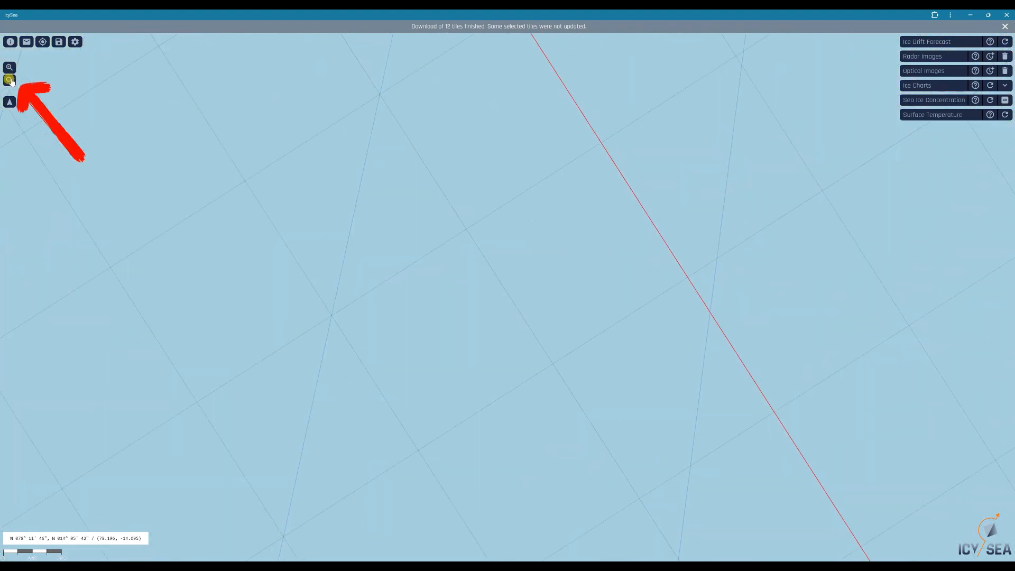
{"action": "left_click", "coordinate": [9, 80]}
{"action": "left_click", "coordinate": [9, 80]}
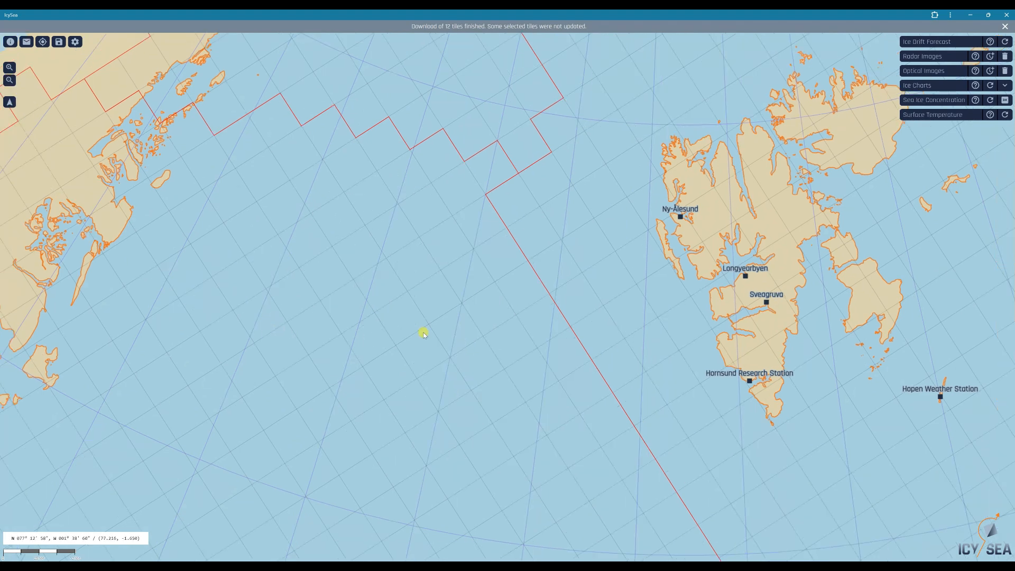
- Bring the Canadian Arctic islands into view past the North Pole and turn on the north-up map orientation
{"action": "scroll", "coordinate": [423, 335], "scroll_direction": "down", "scroll_amount": 4}
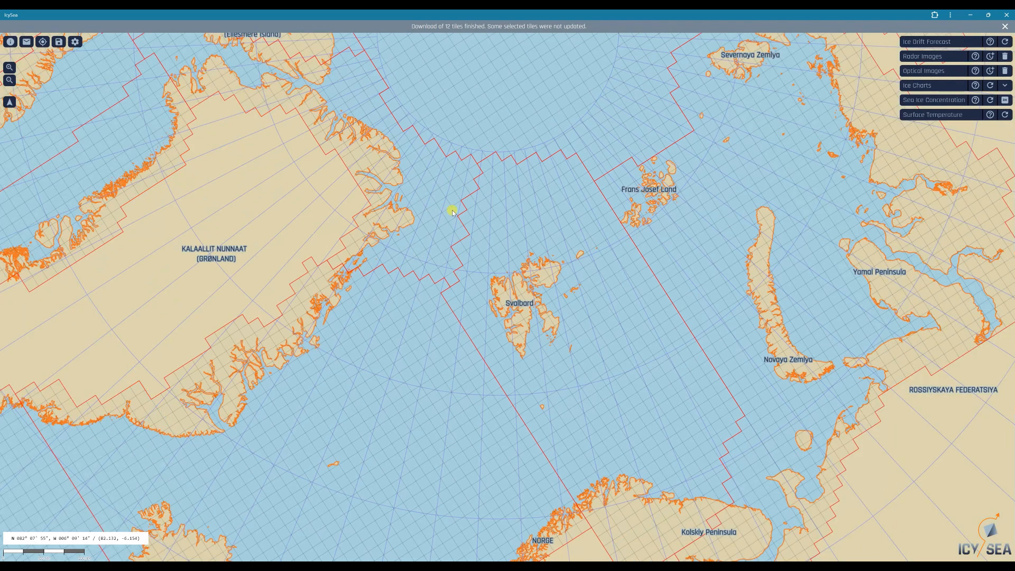
{"action": "left_click_drag", "start_coordinate": [460, 307], "coordinate": [508, 445]}
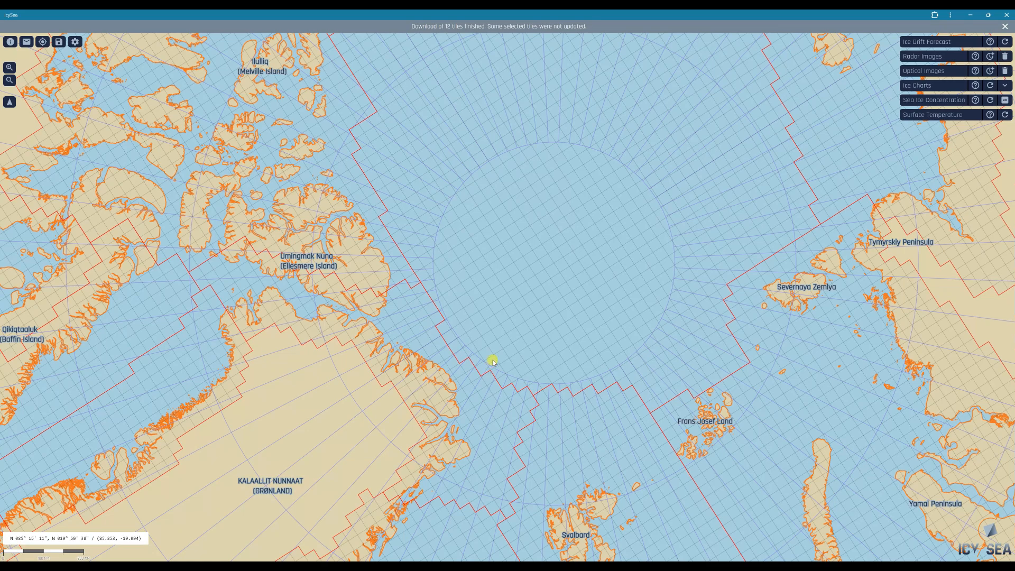
{"action": "left_click_drag", "start_coordinate": [435, 238], "coordinate": [682, 330]}
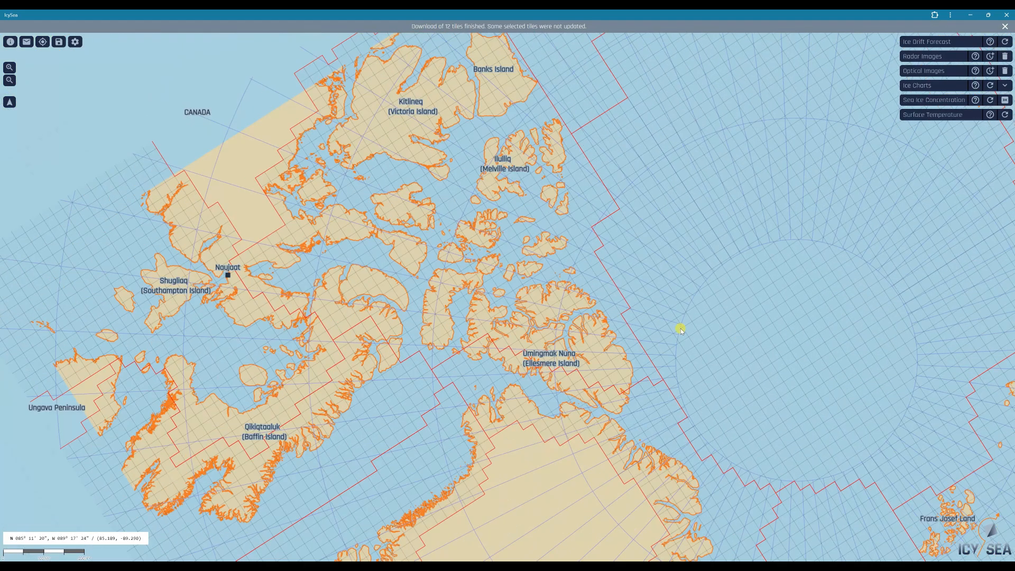
{"action": "scroll", "coordinate": [473, 220], "scroll_direction": "up", "scroll_amount": 2}
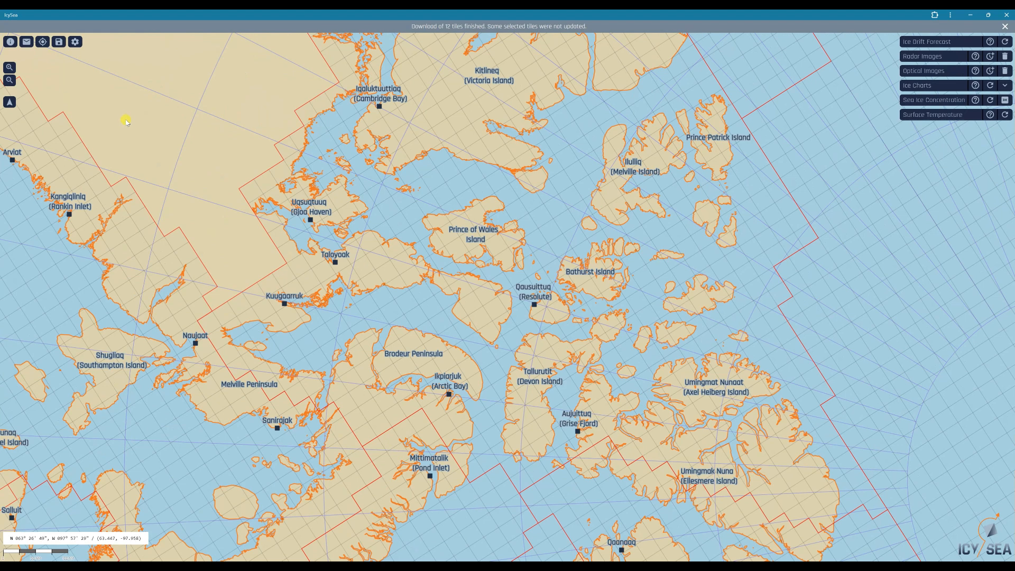
{"action": "left_click", "coordinate": [9, 103]}
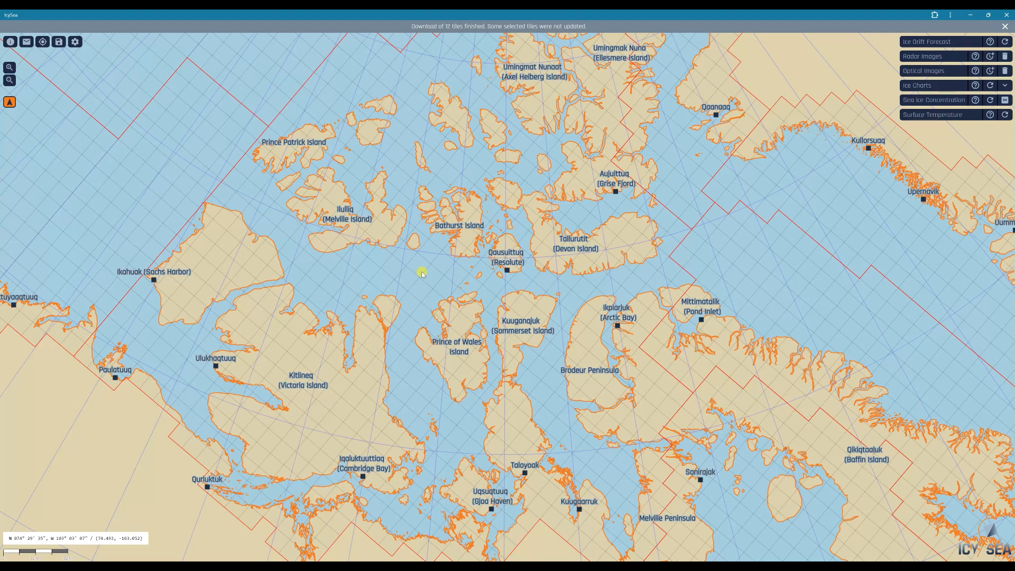
{"action": "left_click_drag", "start_coordinate": [566, 326], "coordinate": [682, 291]}
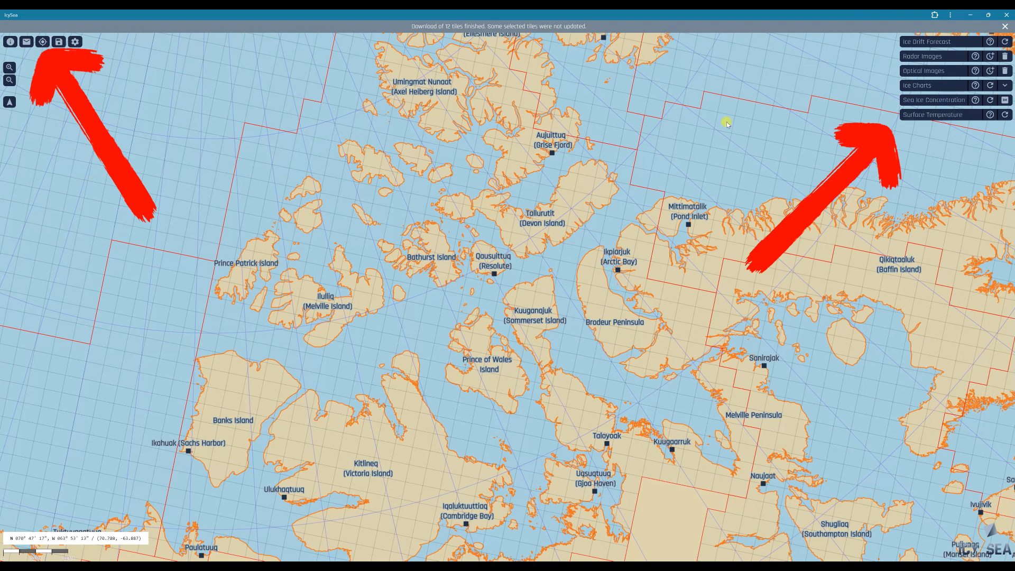
- Look at the available map options for two grid tiles in the water east of Devon Island, then dismiss them
{"action": "right_click", "coordinate": [646, 177]}
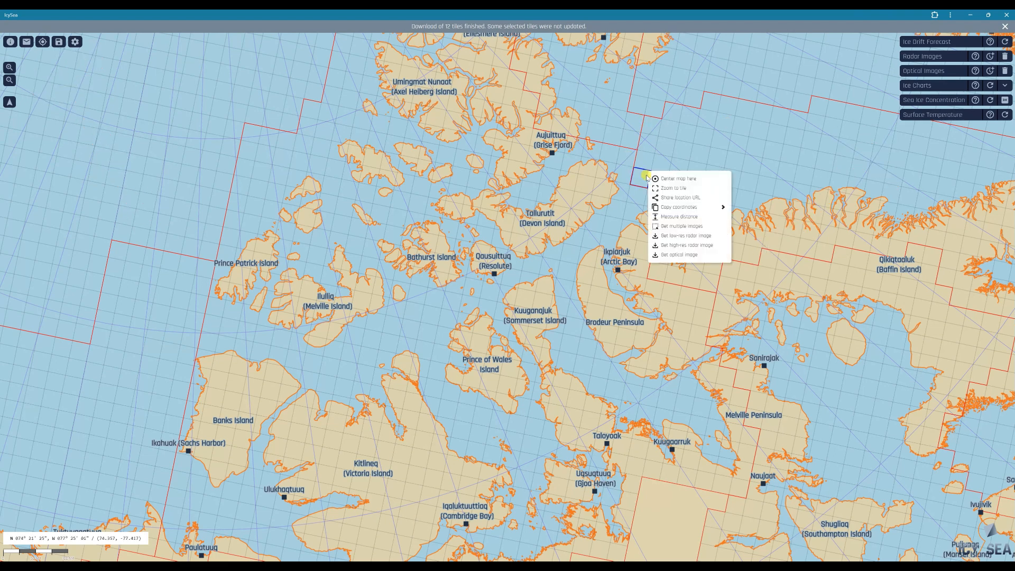
{"action": "right_click", "coordinate": [650, 140]}
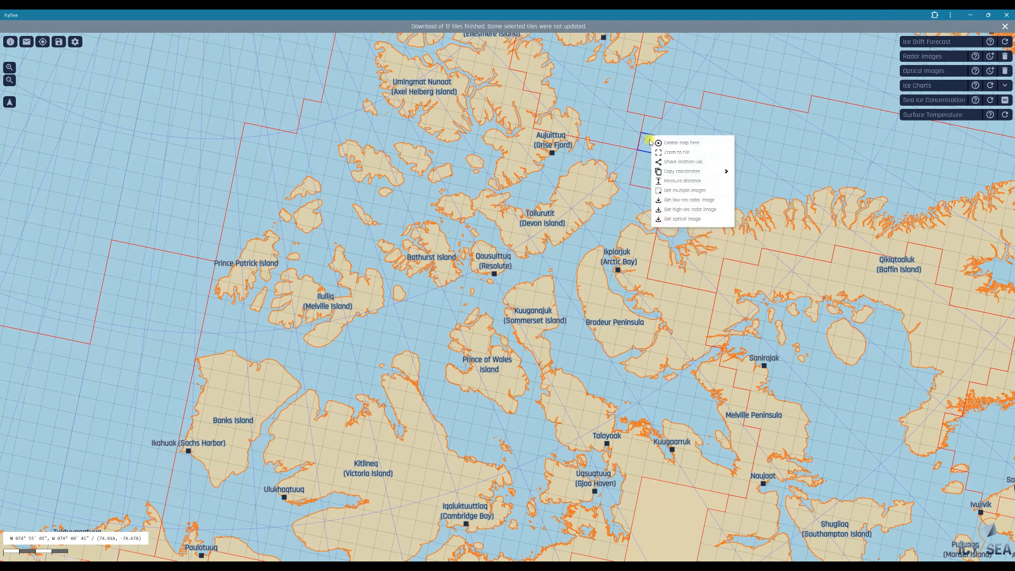
{"action": "left_click", "coordinate": [595, 205]}
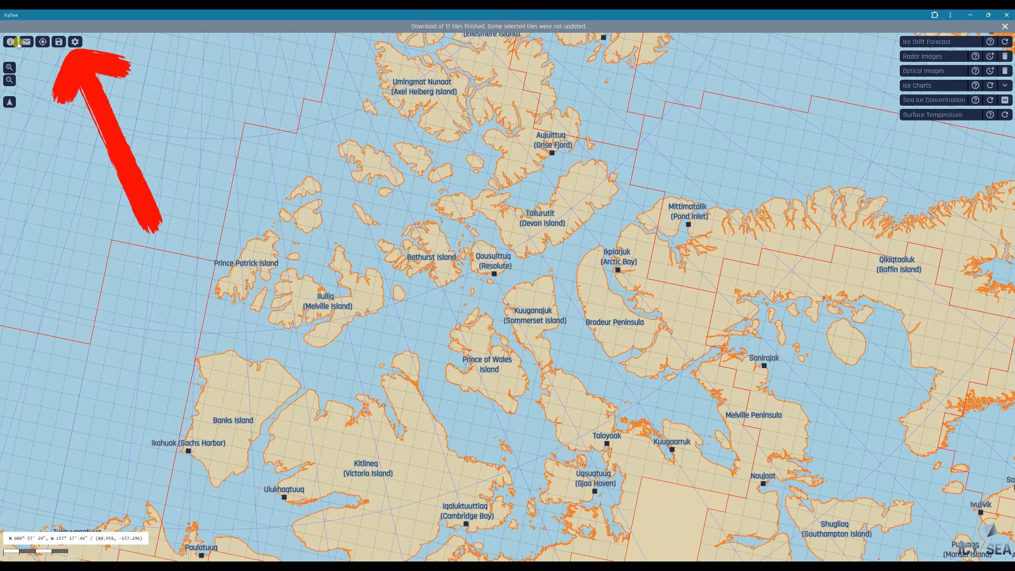
- Switch the polar region to the Antarctic (EPSG:3976) and view the area around the Antarctic Peninsula
{"action": "left_click", "coordinate": [75, 42]}
{"action": "left_click", "coordinate": [385, 127]}
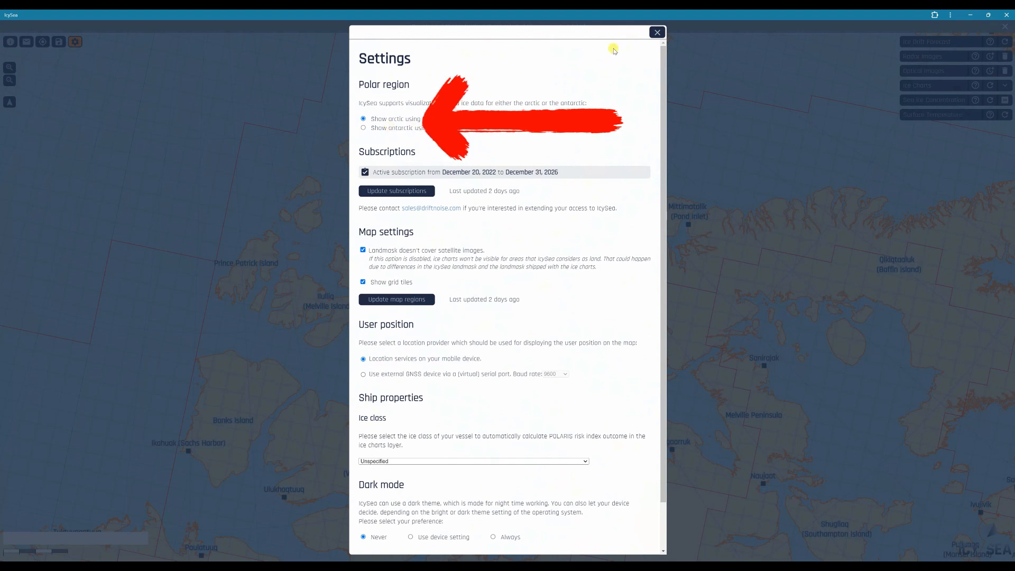
{"action": "left_click", "coordinate": [657, 32]}
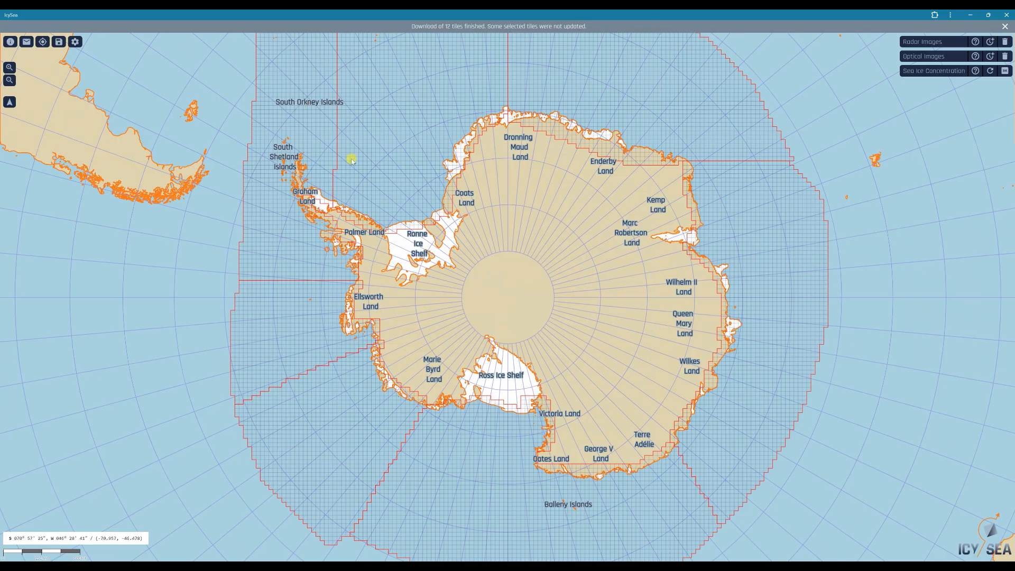
{"action": "scroll", "coordinate": [349, 157], "scroll_direction": "up", "scroll_amount": 3}
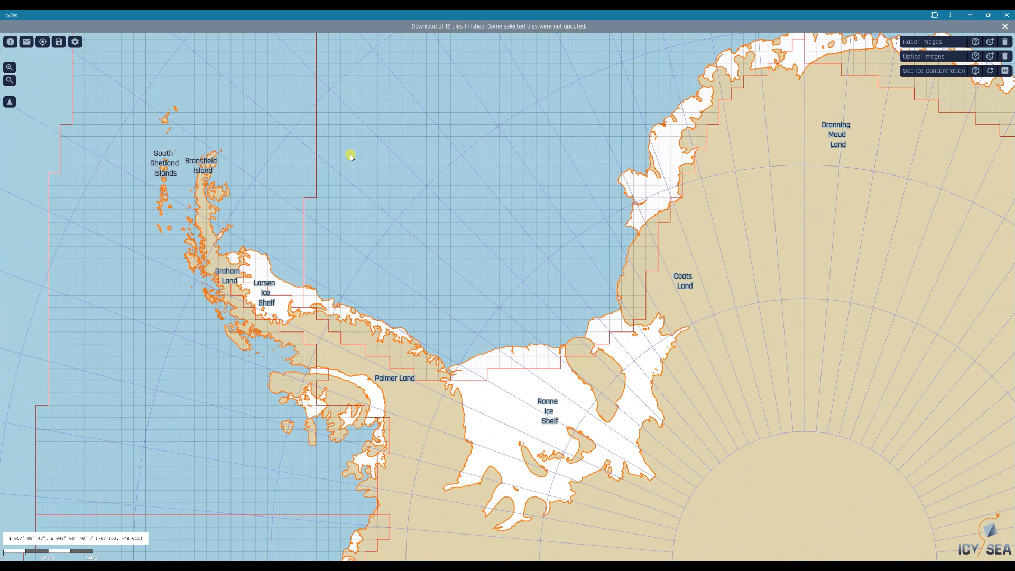
- Check the ship's ice class choices and switch the polar region back to the Arctic (EPSG:3413)
{"action": "left_click", "coordinate": [75, 42]}
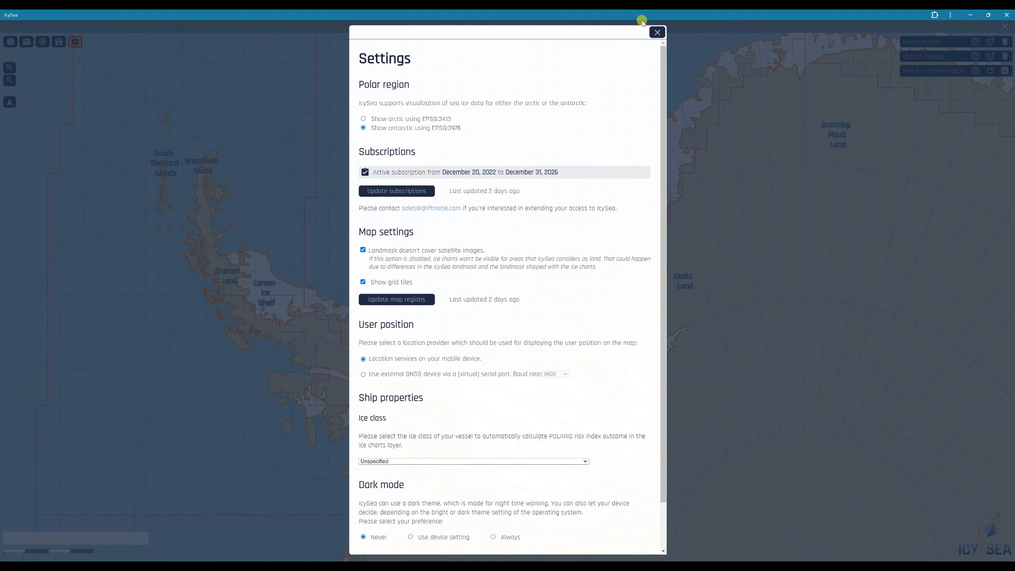
{"action": "left_click", "coordinate": [470, 461]}
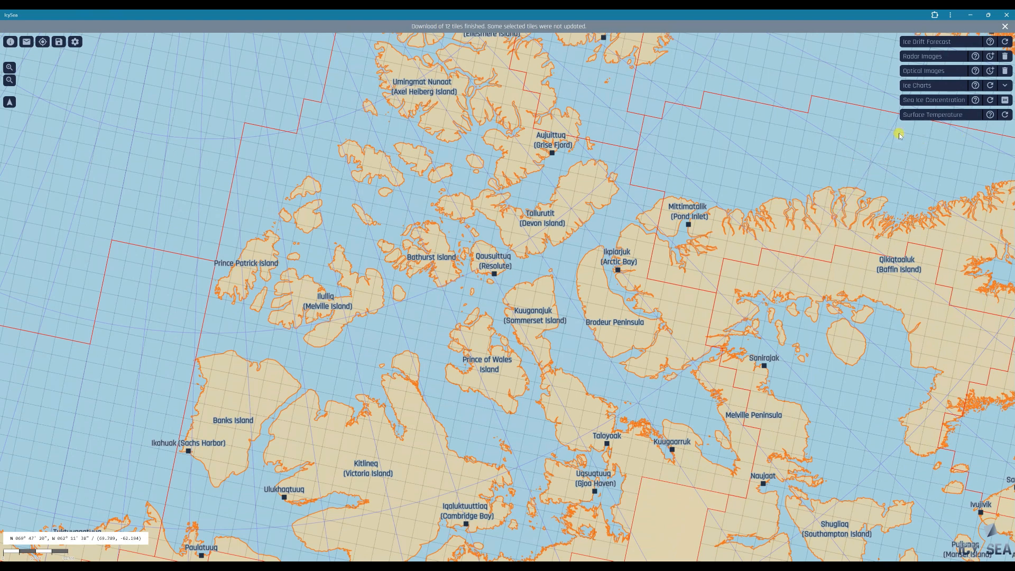
- Display the Ice Charts and Sea Ice Concentration layers over the Canadian Arctic
{"action": "left_click", "coordinate": [920, 86]}
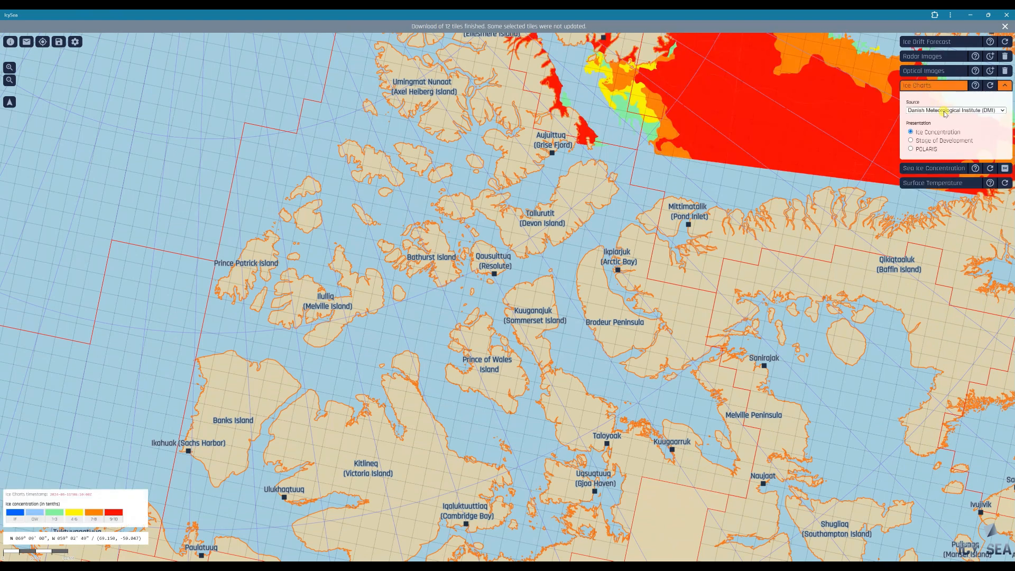
{"action": "left_click", "coordinate": [935, 170]}
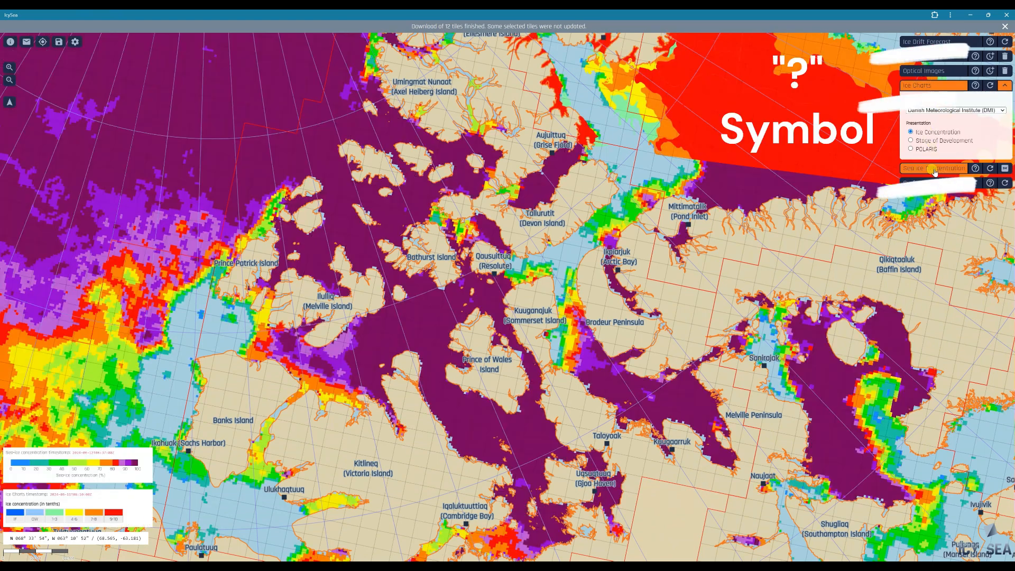
- Skim the help page of the Sea Ice Concentration layer, including its example images, and close it
{"action": "left_click", "coordinate": [976, 168]}
{"action": "scroll", "coordinate": [547, 193], "scroll_direction": "down", "scroll_amount": 10}
{"action": "scroll", "coordinate": [585, 172], "scroll_direction": "up", "scroll_amount": 7}
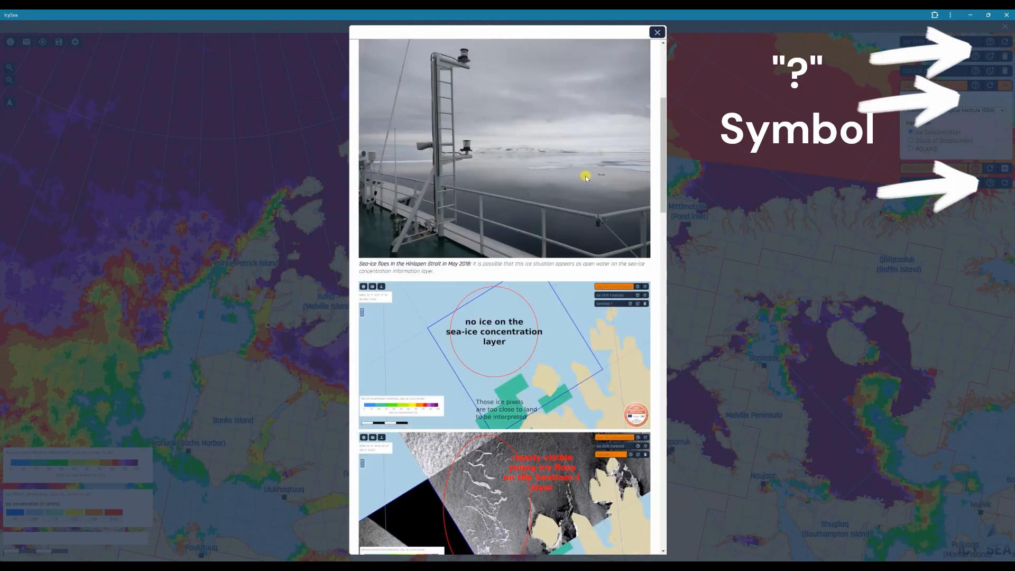
{"action": "left_click", "coordinate": [657, 32]}
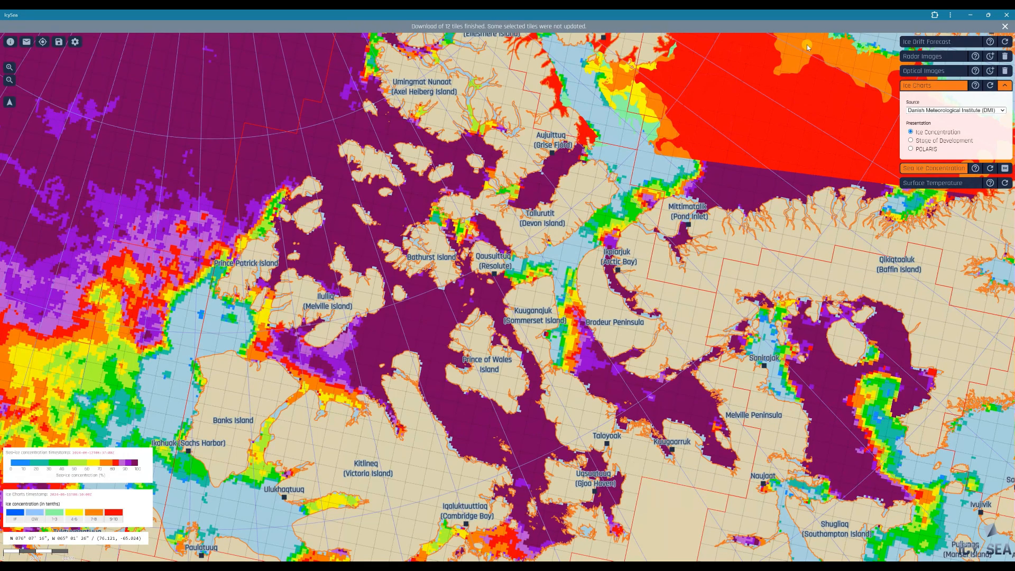
- Read through the Ice Charts help on stage of development, the POLARIS risk index and egg codes, and close it
{"action": "left_click", "coordinate": [976, 85]}
{"action": "scroll", "coordinate": [530, 208], "scroll_direction": "down", "scroll_amount": 12}
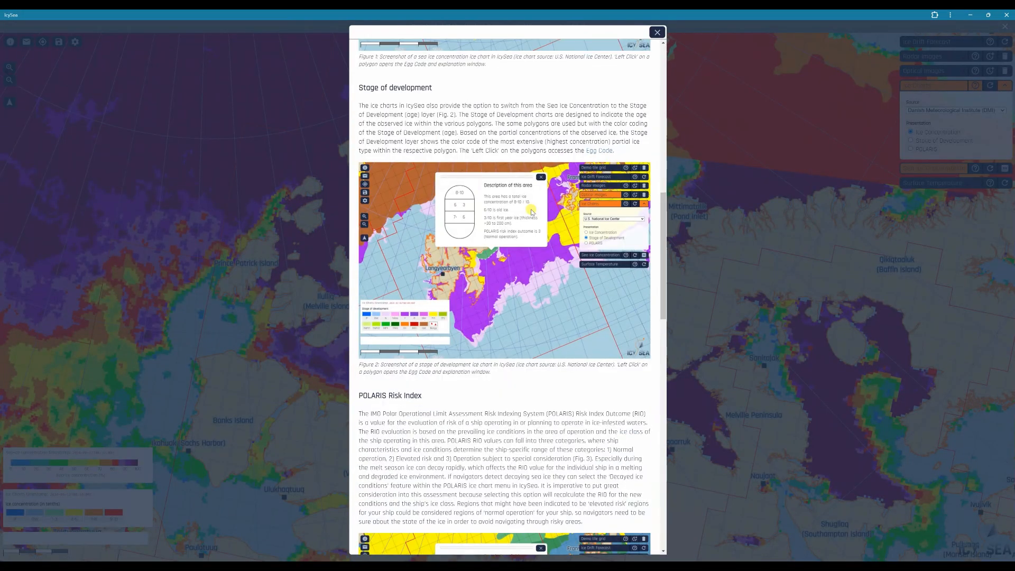
{"action": "scroll", "coordinate": [532, 212], "scroll_direction": "down", "scroll_amount": 10}
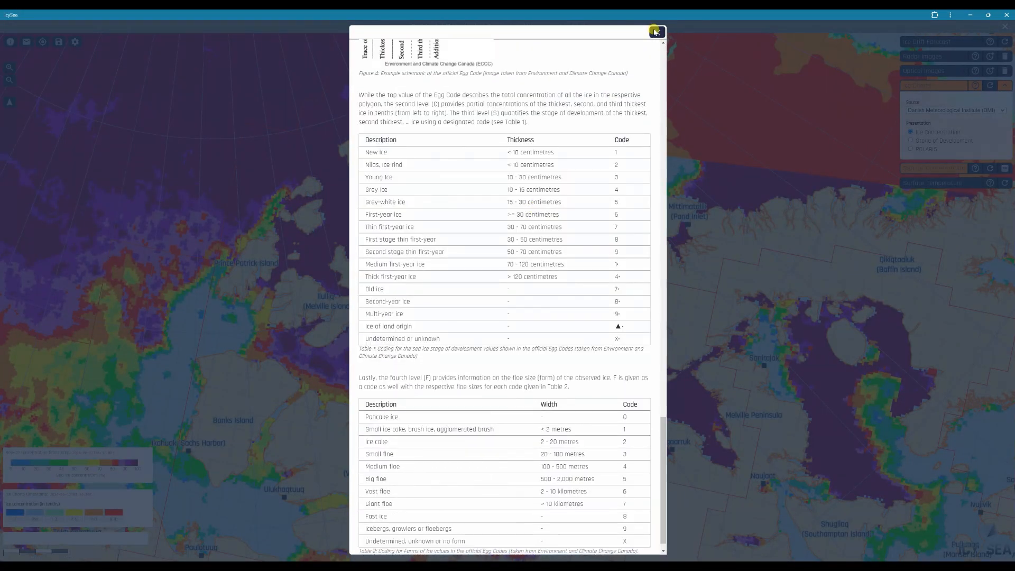
{"action": "left_click", "coordinate": [658, 32]}
- Display the Radar Images layer, skim its help page on example scenes, satellites and image age, and close it
{"action": "left_click", "coordinate": [925, 57]}
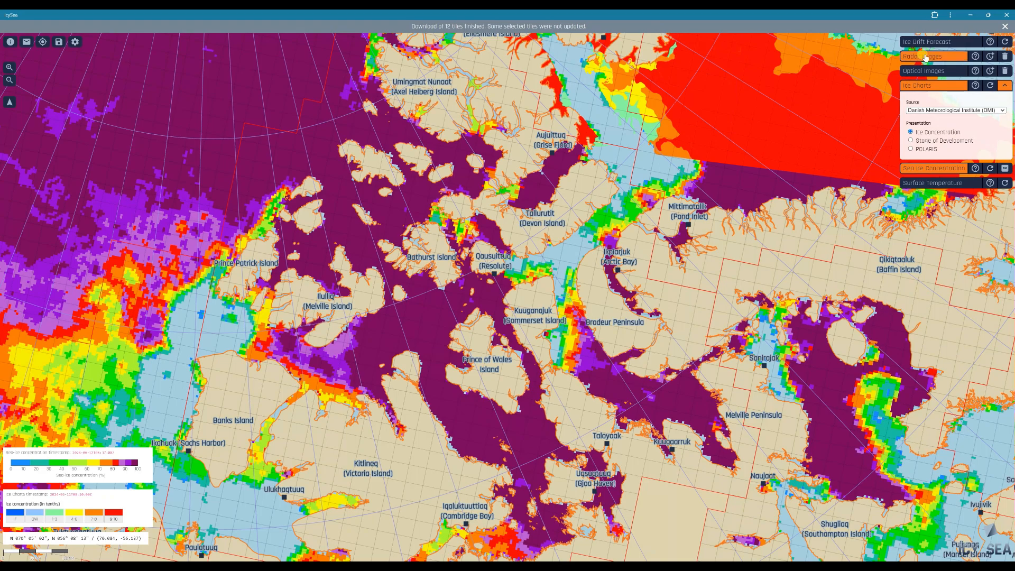
{"action": "left_click", "coordinate": [976, 57]}
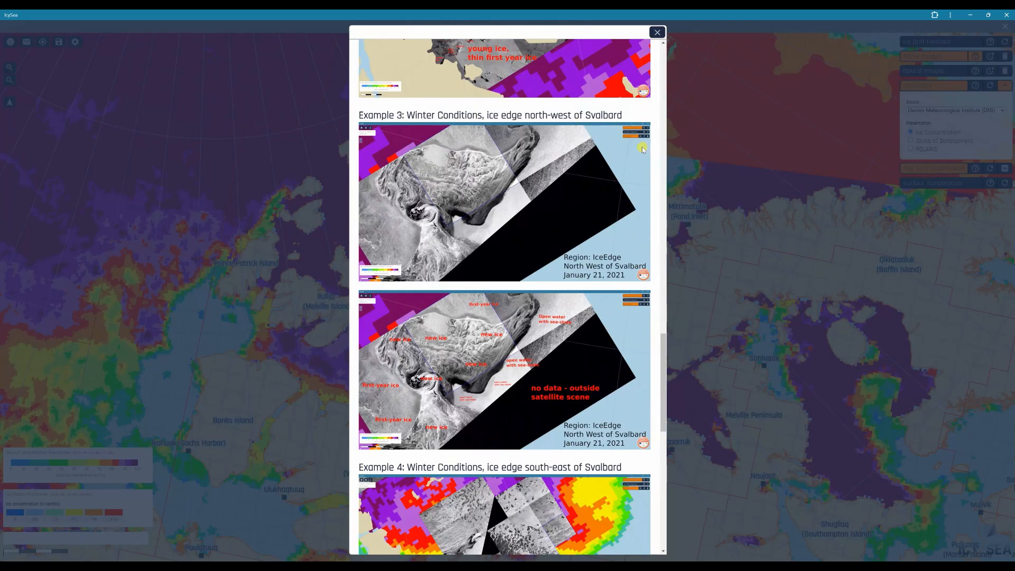
{"action": "scroll", "coordinate": [557, 170], "scroll_direction": "up", "scroll_amount": 15}
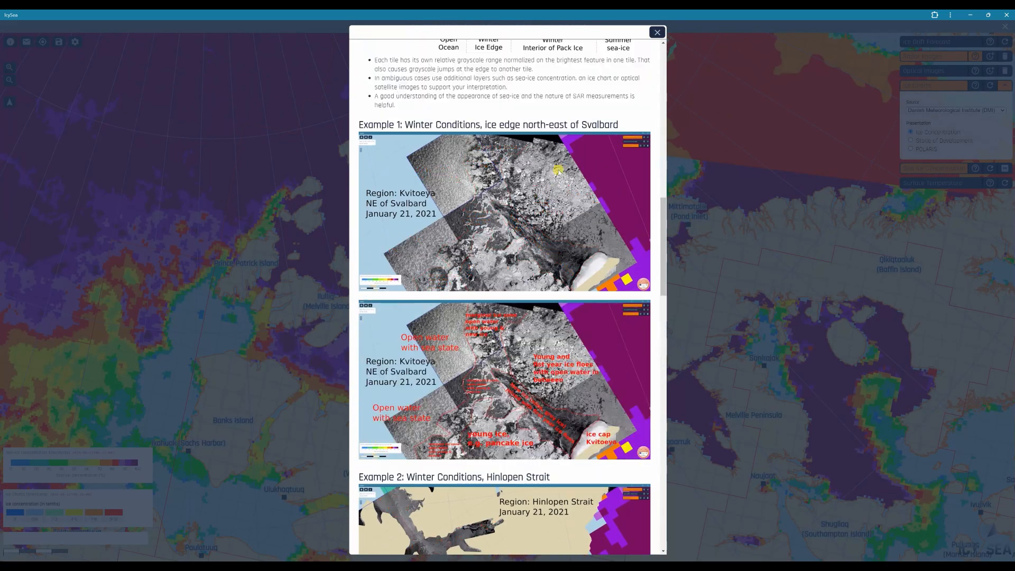
{"action": "scroll", "coordinate": [563, 170], "scroll_direction": "up", "scroll_amount": 10}
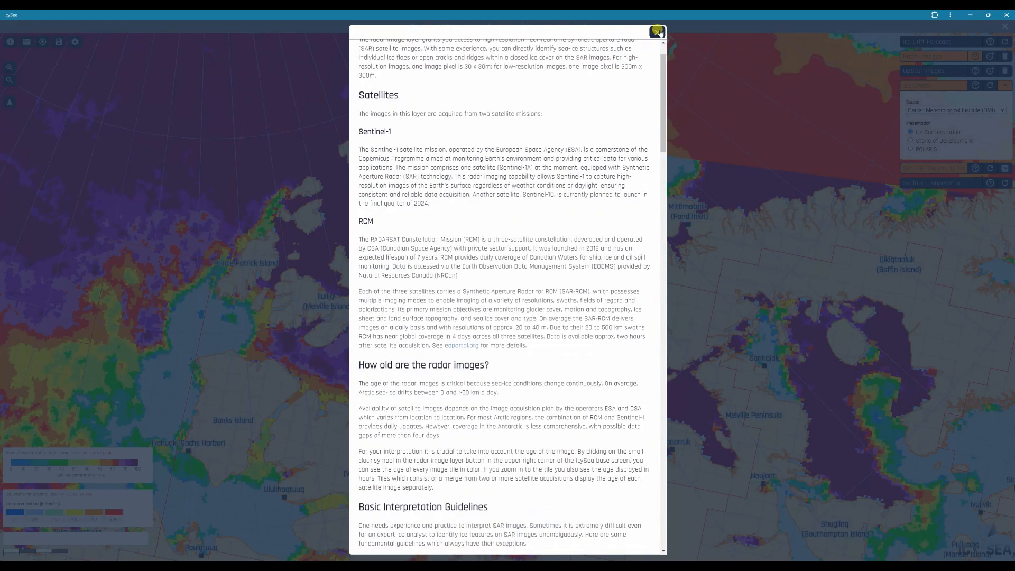
{"action": "left_click", "coordinate": [657, 33]}
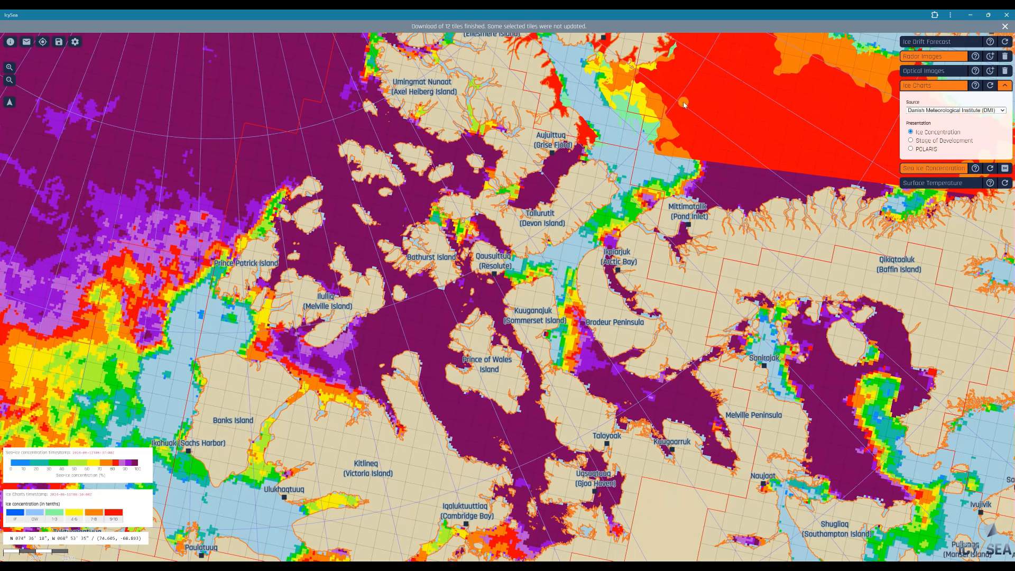
- Get high-res radar images for two neighbouring tiles in the open water north of Bylot Island and toggle the radar tile age display
{"action": "scroll", "coordinate": [653, 111], "scroll_direction": "up", "scroll_amount": 1}
{"action": "scroll", "coordinate": [652, 111], "scroll_direction": "up", "scroll_amount": 1}
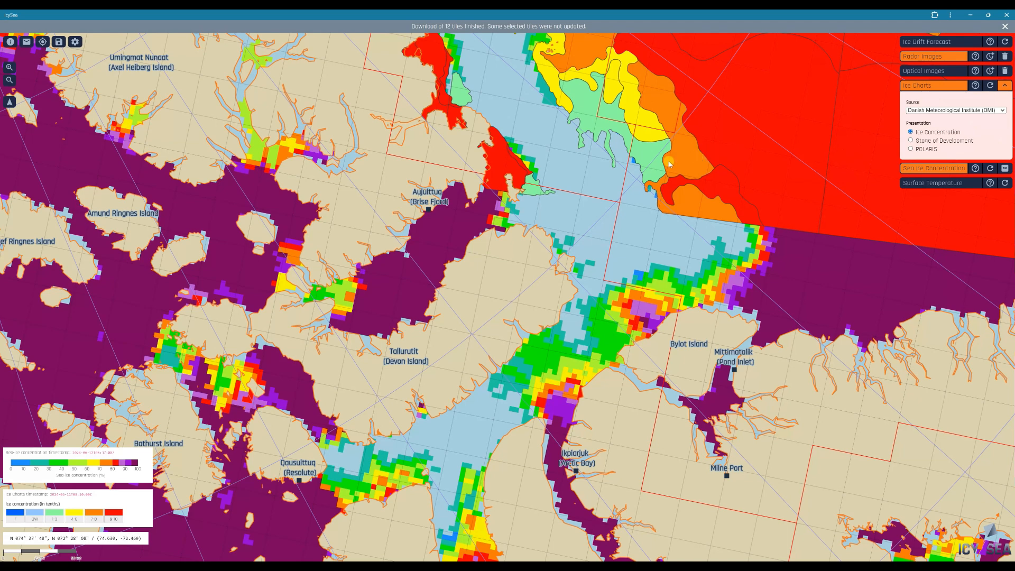
{"action": "scroll", "coordinate": [661, 175], "scroll_direction": "up", "scroll_amount": 2}
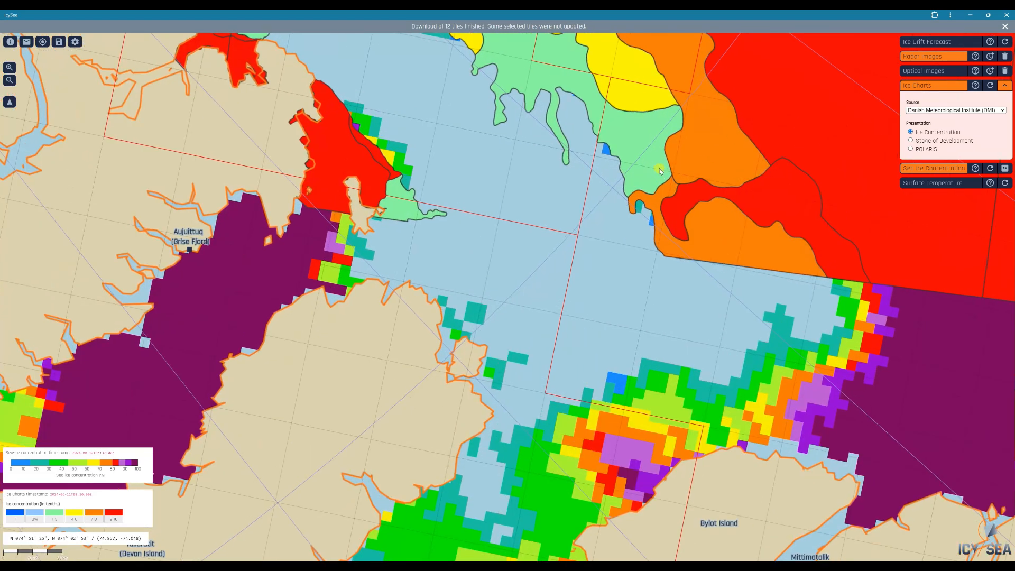
{"action": "right_click", "coordinate": [634, 142]}
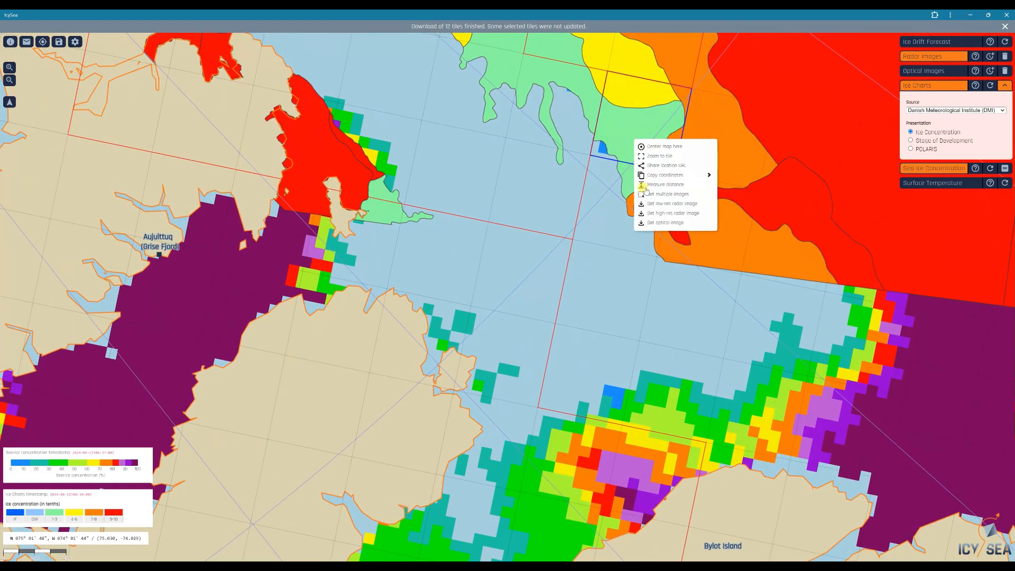
{"action": "left_click", "coordinate": [653, 213]}
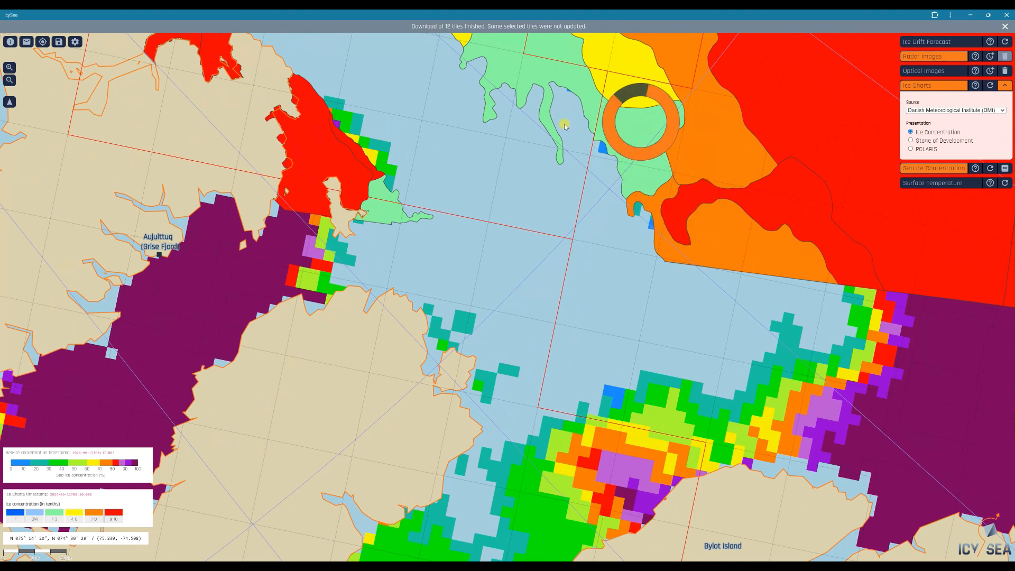
{"action": "right_click", "coordinate": [567, 122]}
{"action": "left_click", "coordinate": [589, 194]}
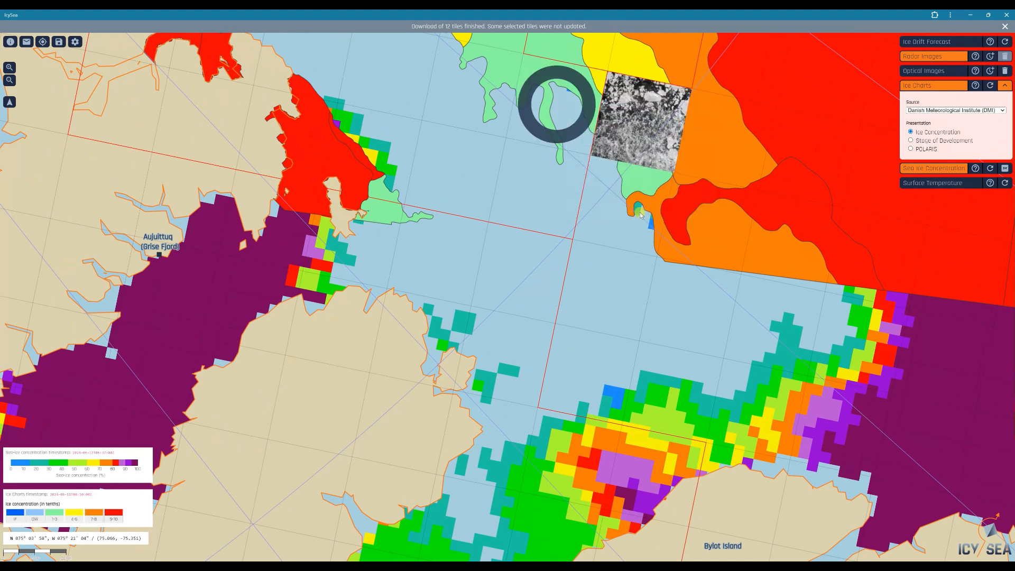
{"action": "scroll", "coordinate": [623, 131], "scroll_direction": "up", "scroll_amount": 1}
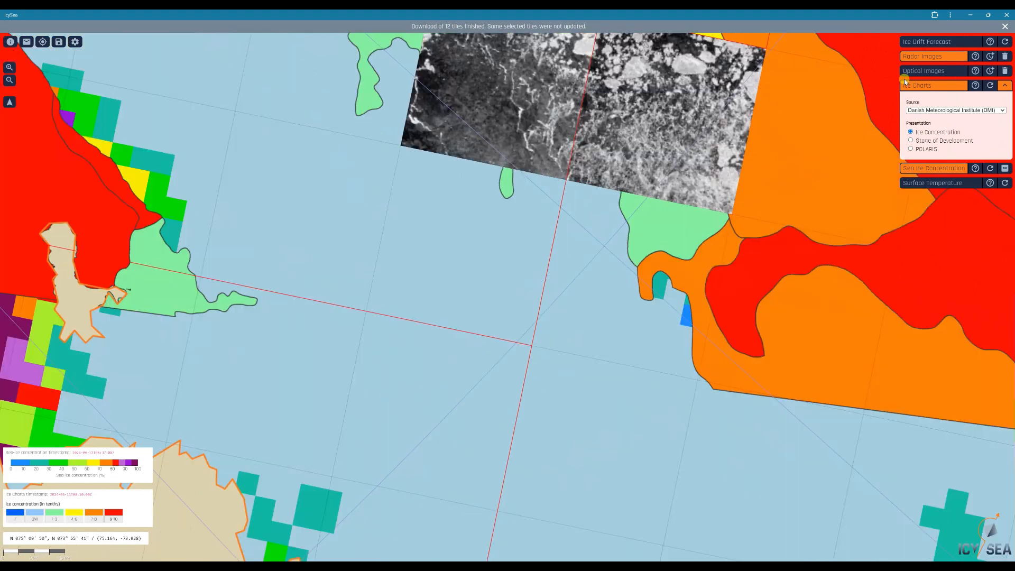
{"action": "left_click", "coordinate": [989, 57]}
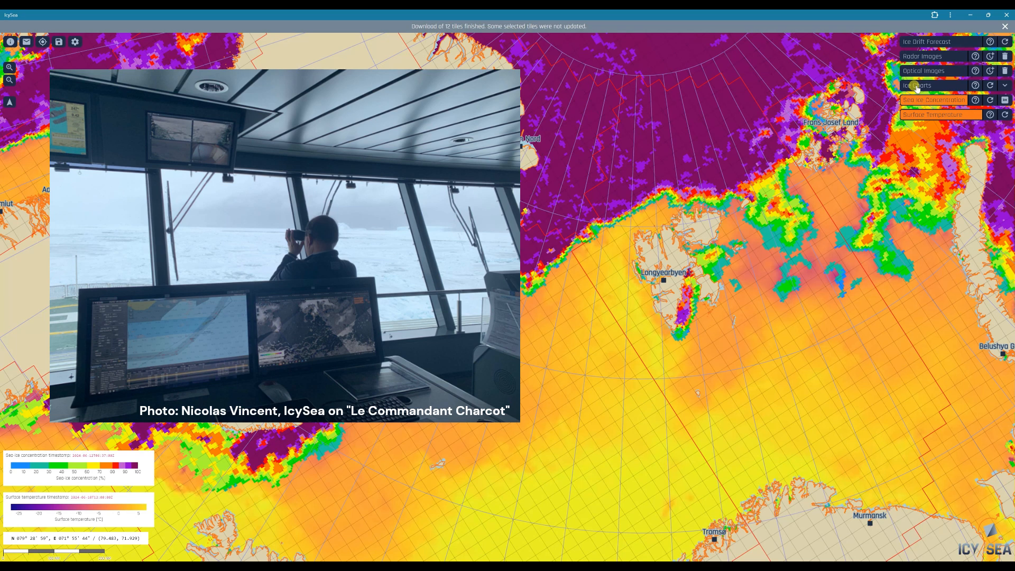
- Display the Radar Images and Ice Charts layers over Greenland and Svalbard, with Surface Temperature and Sea Ice Concentration hidden
{"action": "left_click", "coordinate": [911, 58]}
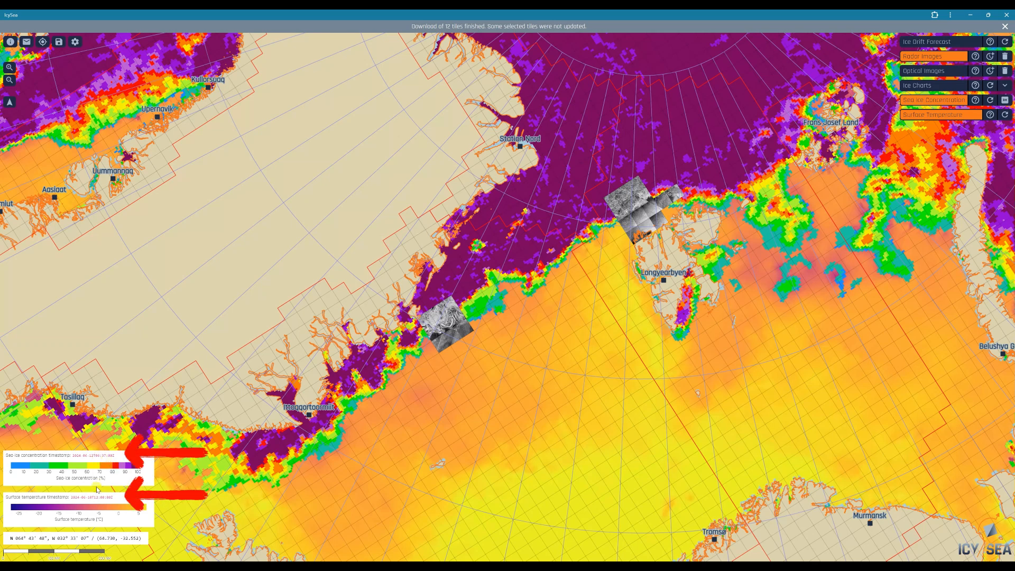
{"action": "left_click", "coordinate": [929, 115]}
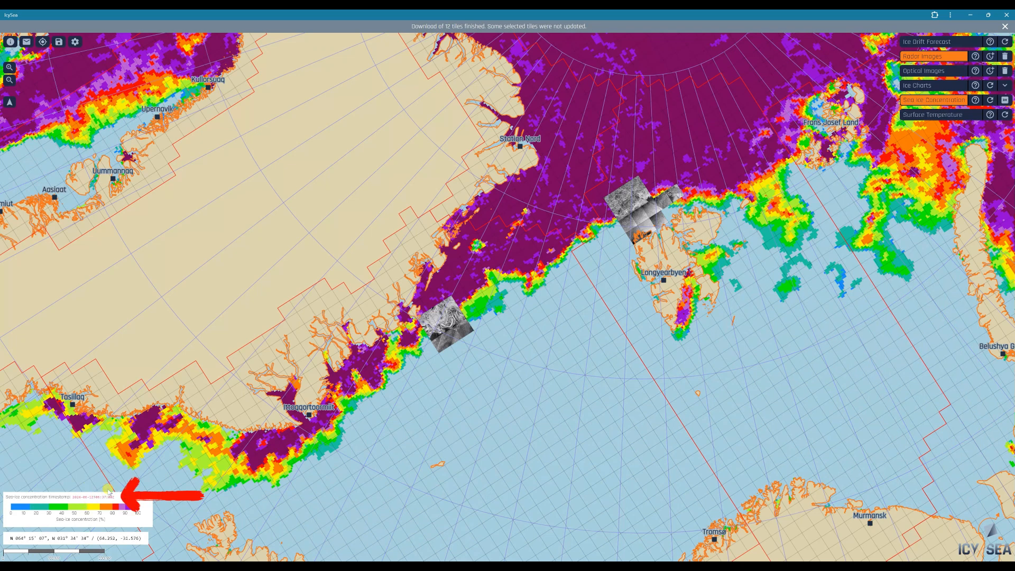
{"action": "left_click", "coordinate": [923, 101]}
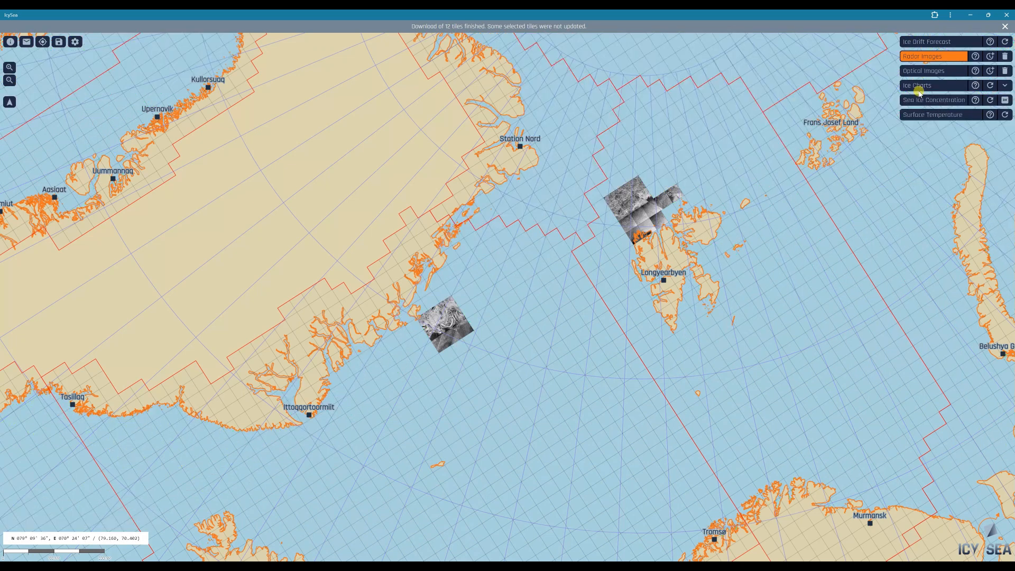
{"action": "left_click", "coordinate": [918, 87]}
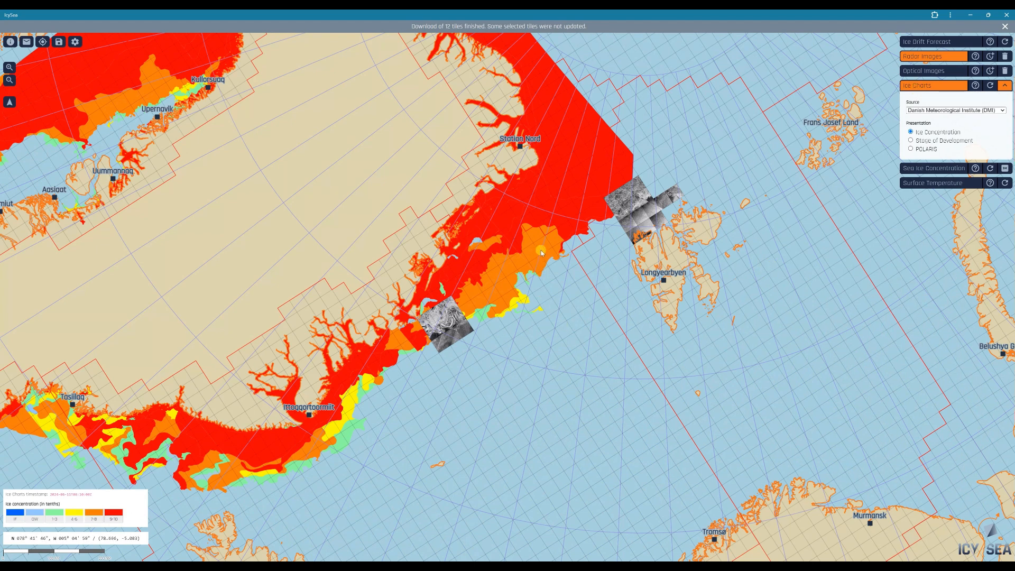
- Open the egg code descriptions of two ice chart polygons west of Svalbard and move the second description off its polygon
{"action": "left_click", "coordinate": [604, 219]}
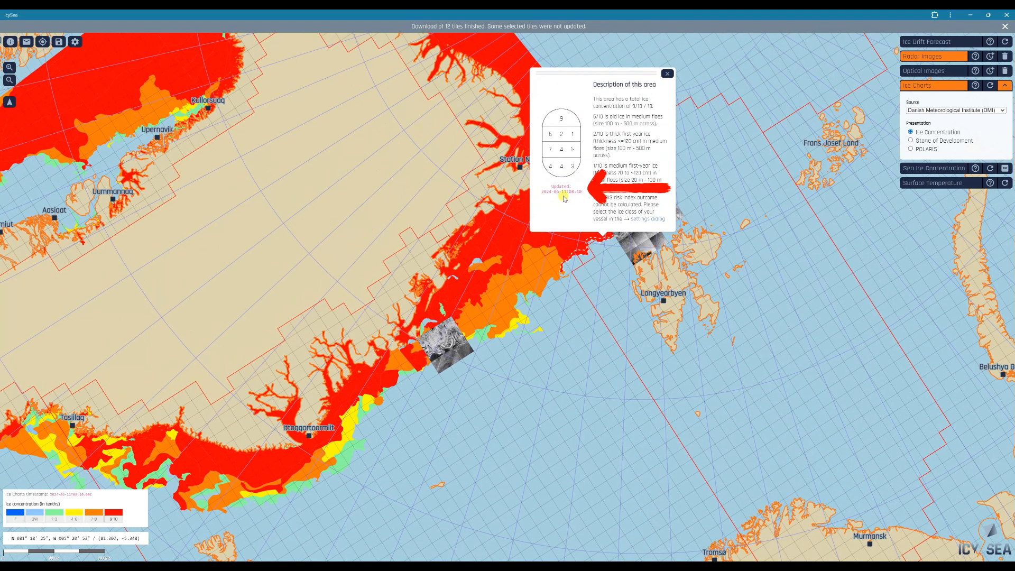
{"action": "left_click", "coordinate": [550, 274]}
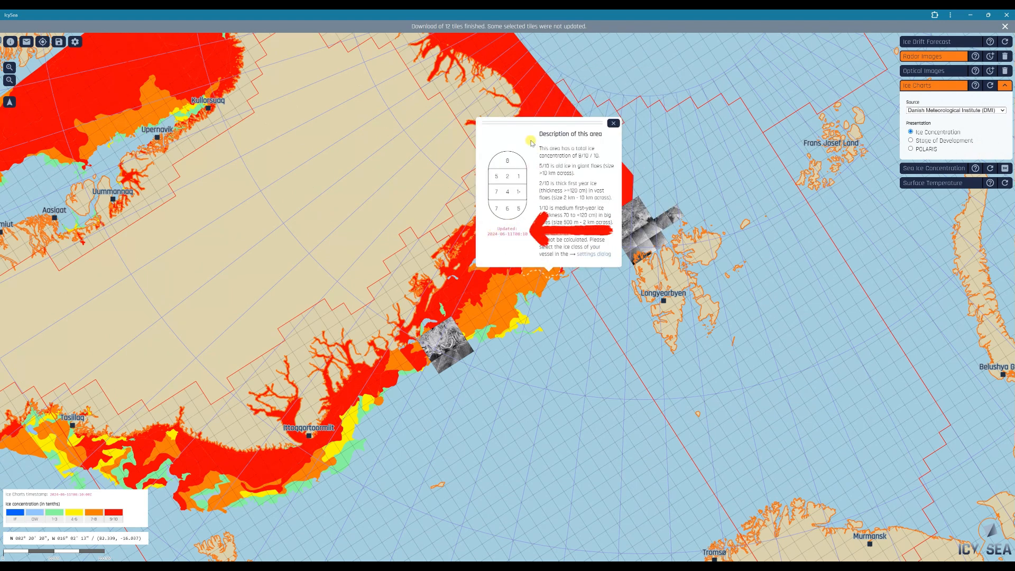
{"action": "left_click_drag", "start_coordinate": [518, 124], "coordinate": [377, 121]}
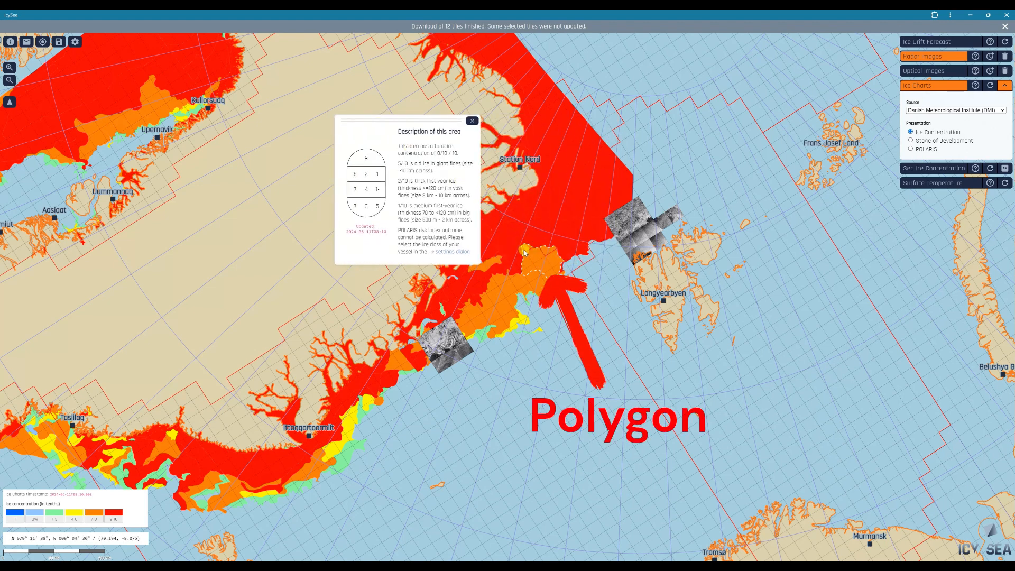
- Show the tile age of the radar images north-west of Svalbard, close enough to read the age on each tile
{"action": "left_click", "coordinate": [641, 232]}
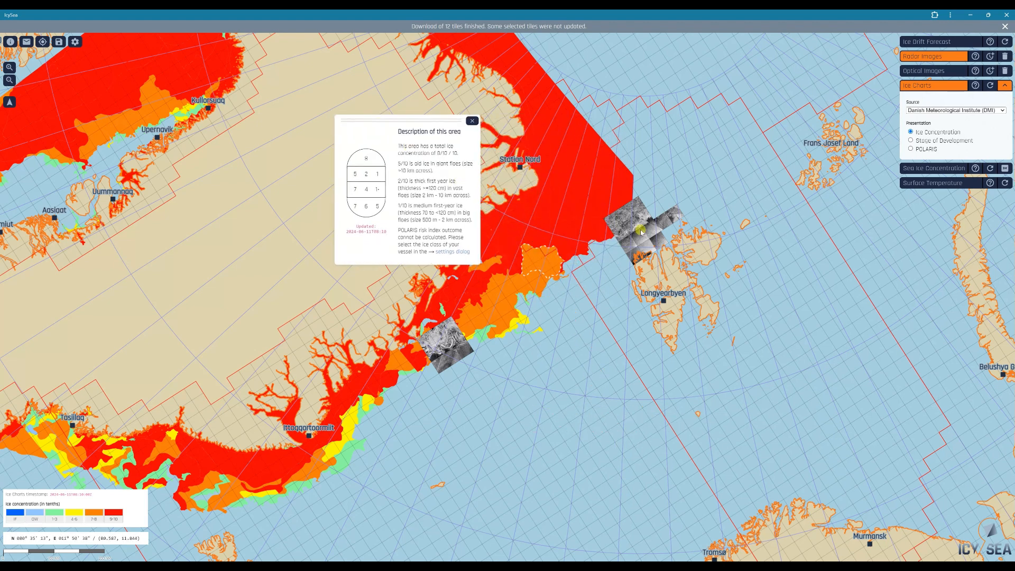
{"action": "scroll", "coordinate": [641, 231], "scroll_direction": "up", "scroll_amount": 5}
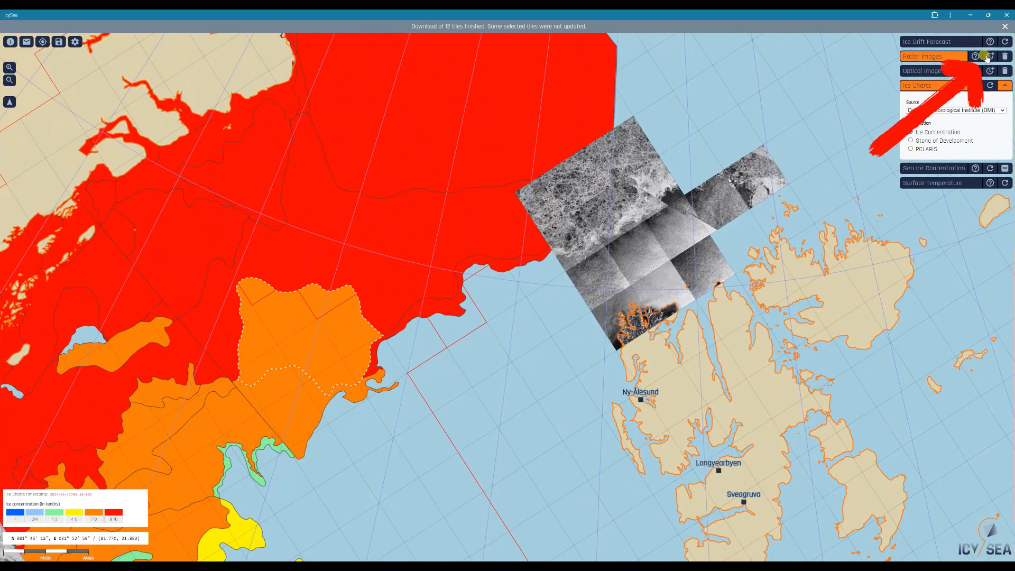
{"action": "left_click", "coordinate": [990, 56]}
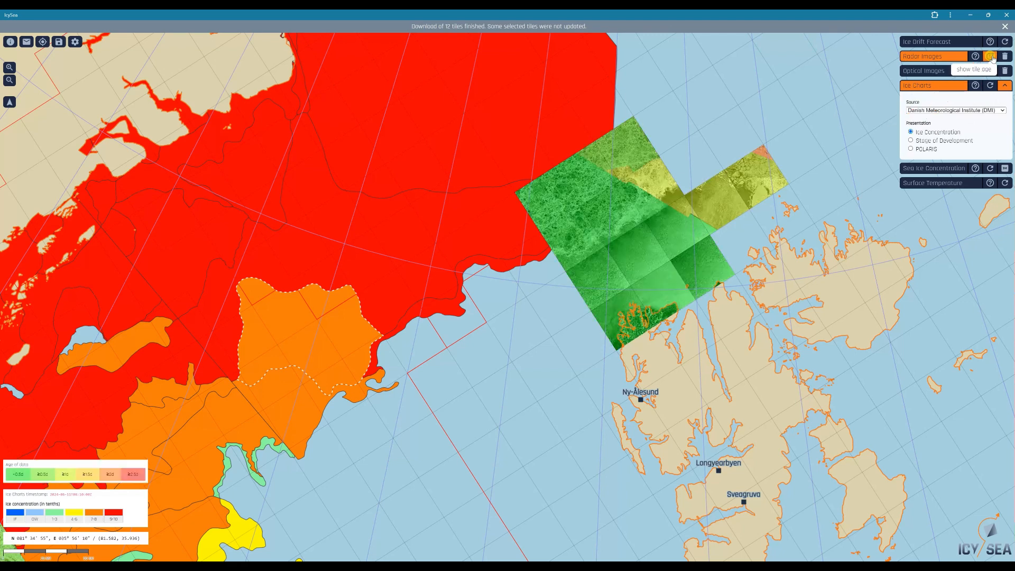
{"action": "scroll", "coordinate": [605, 184], "scroll_direction": "up", "scroll_amount": 3}
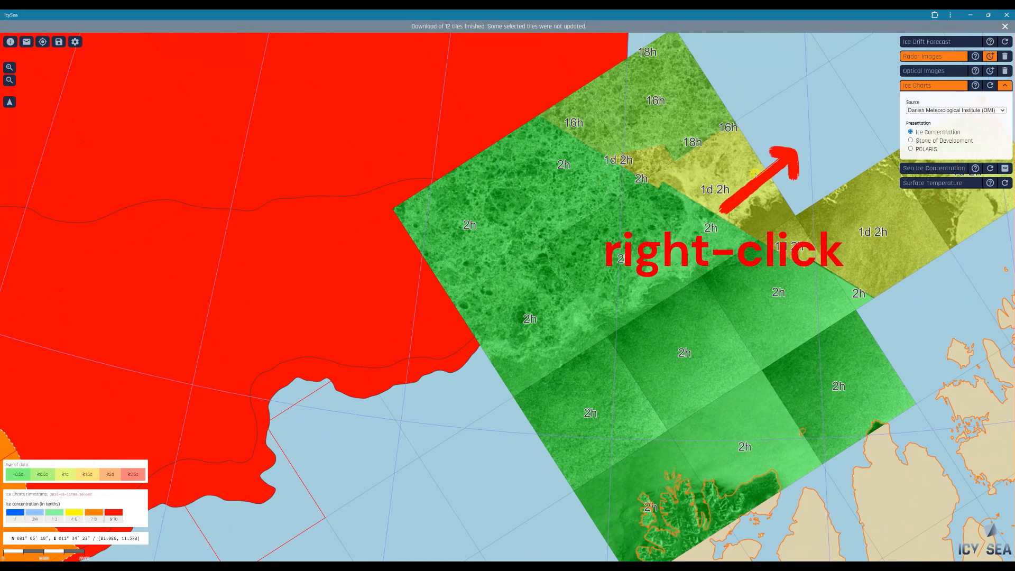
- Get a radar image for the empty tile north of Svalbard and request a high-res update of the westernmost existing tile
{"action": "right_click", "coordinate": [808, 94]}
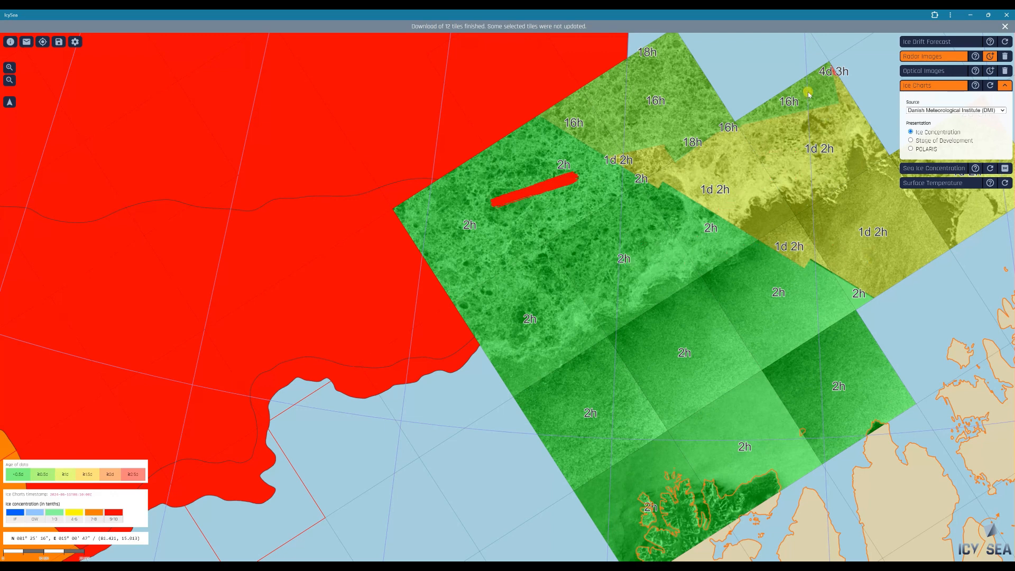
{"action": "right_click", "coordinate": [504, 213]}
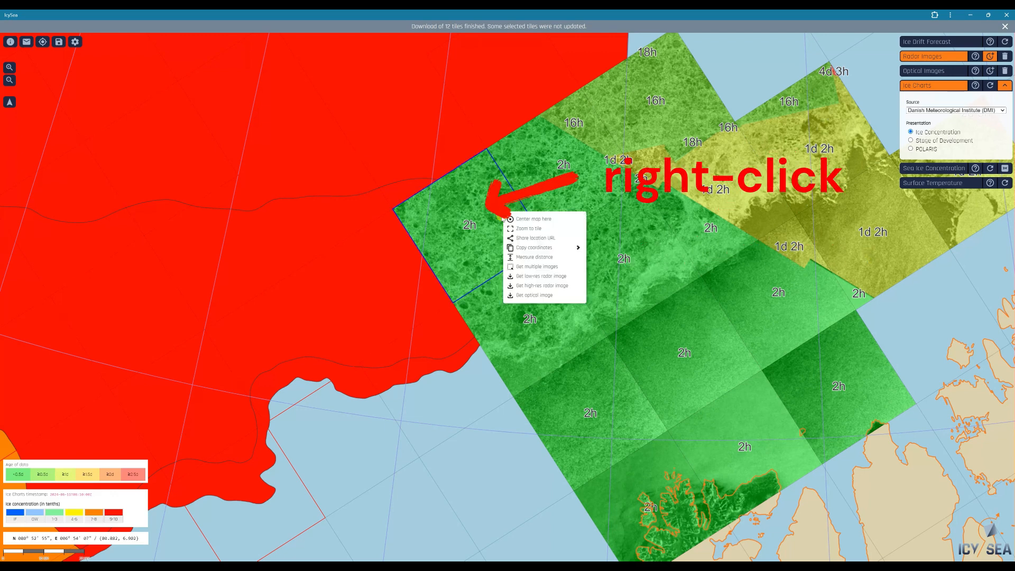
{"action": "left_click", "coordinate": [545, 286]}
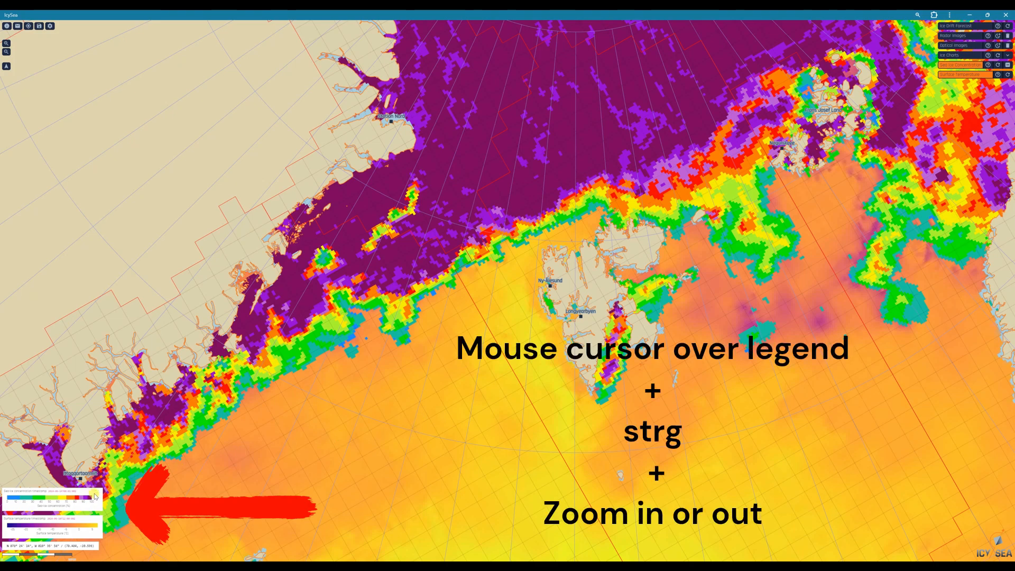
- Try several page zoom levels to enlarge and shrink the legends and controls, finishing at 110%
{"action": "scroll", "coordinate": [96, 496], "scroll_direction": "up", "scroll_amount": 3}
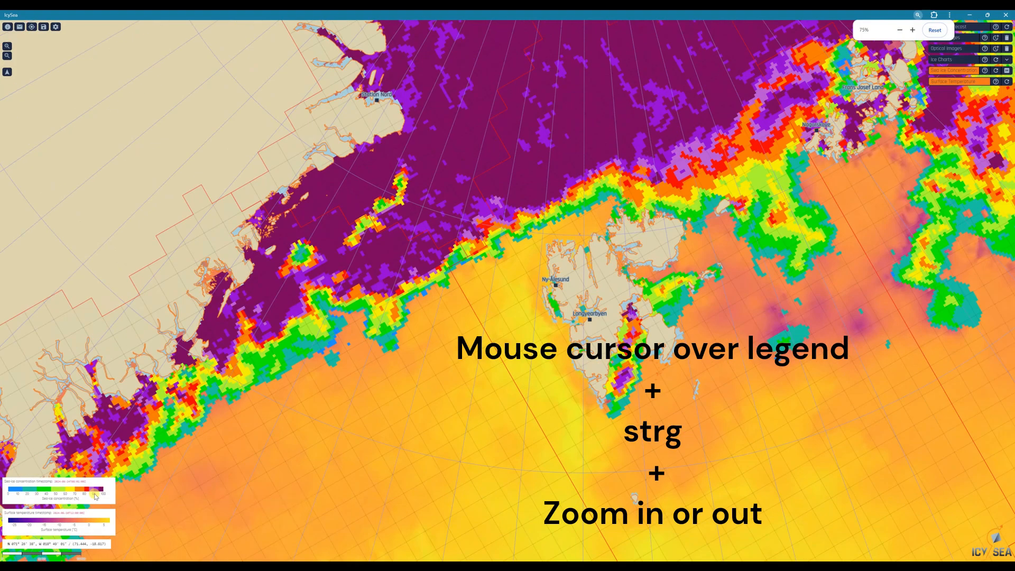
{"action": "scroll", "coordinate": [101, 490], "scroll_direction": "up", "scroll_amount": 2}
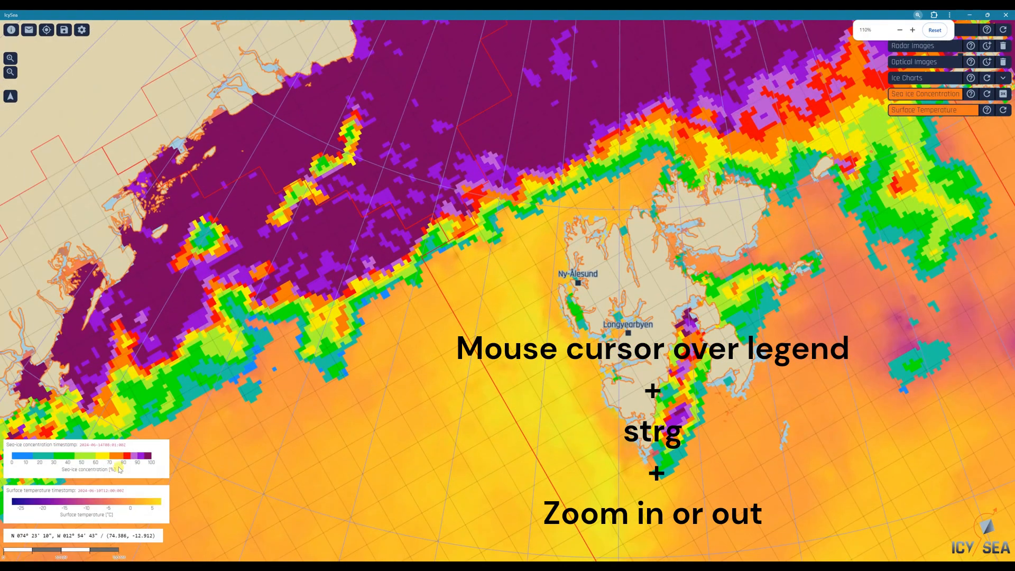
{"action": "scroll", "coordinate": [137, 453], "scroll_direction": "up", "scroll_amount": 1}
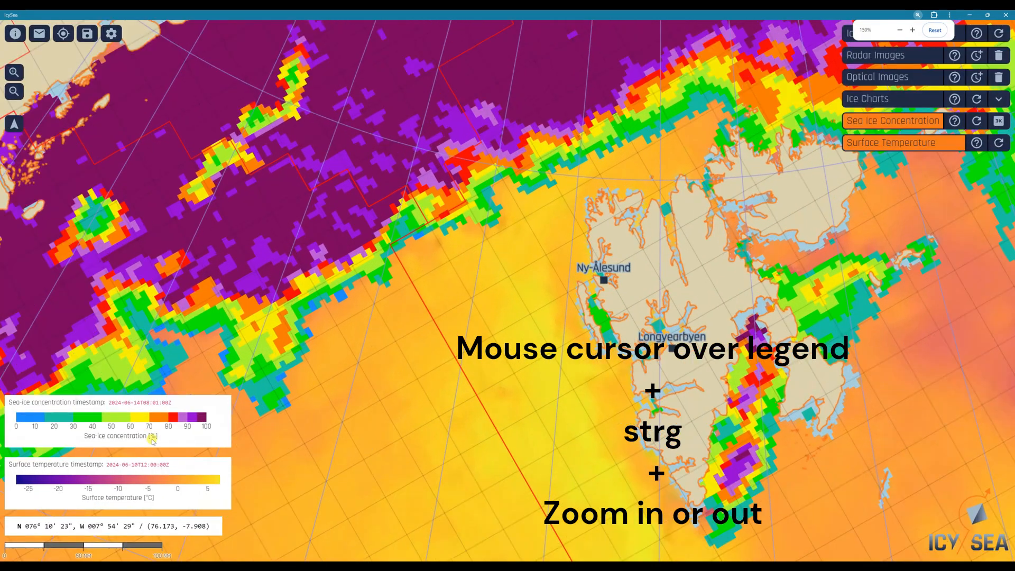
{"action": "scroll", "coordinate": [201, 418], "scroll_direction": "up", "scroll_amount": 1}
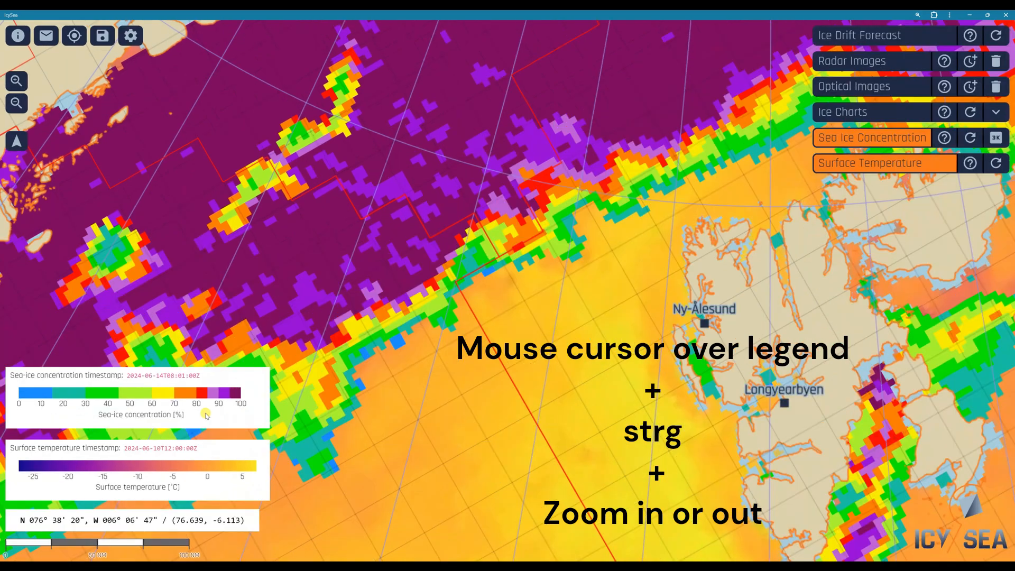
{"action": "scroll", "coordinate": [243, 384], "scroll_direction": "down", "scroll_amount": 3}
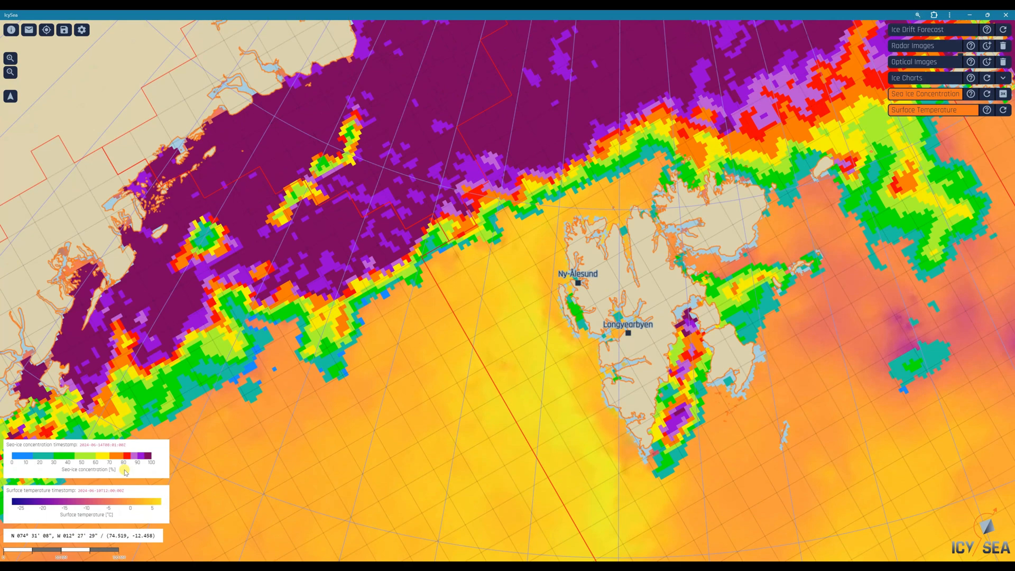
{"action": "scroll", "coordinate": [125, 472], "scroll_direction": "up", "scroll_amount": 2}
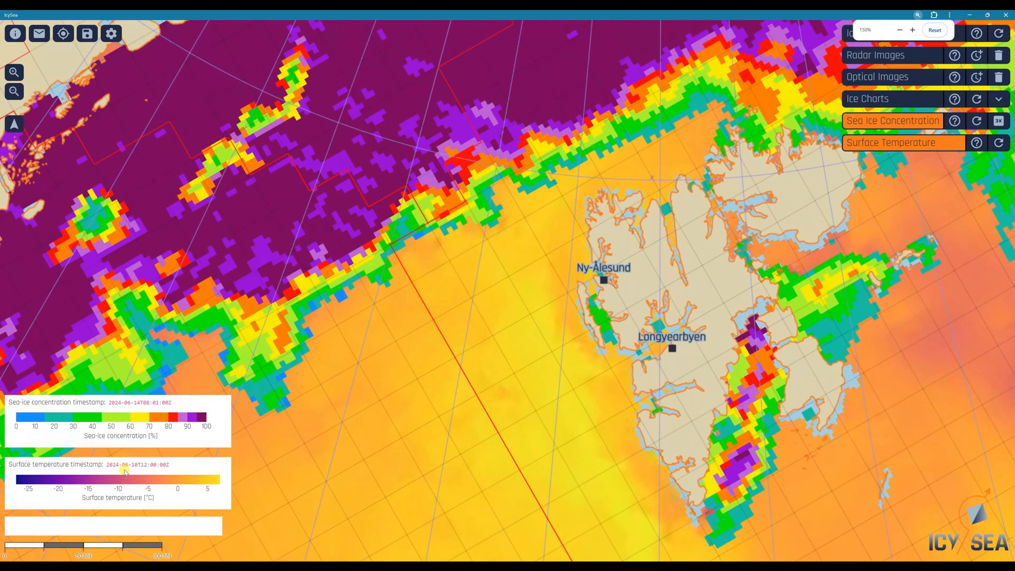
{"action": "scroll", "coordinate": [125, 472], "scroll_direction": "down", "scroll_amount": 2}
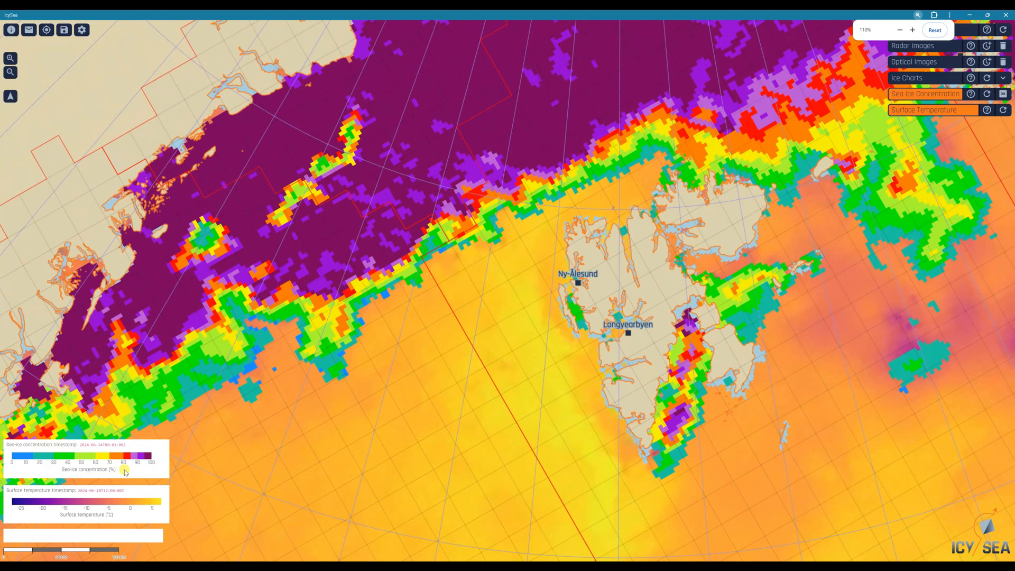